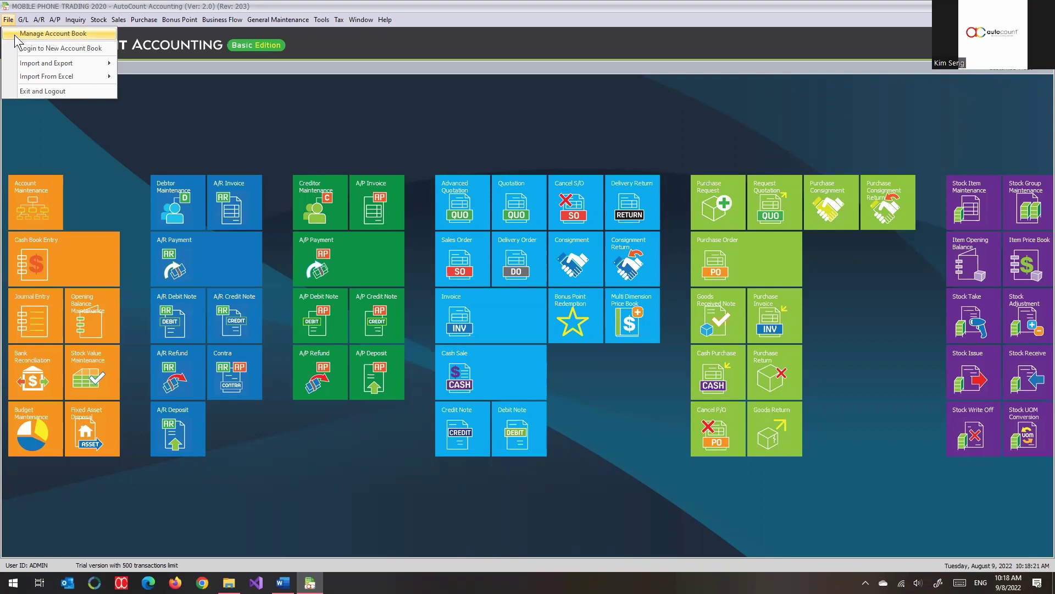
Start a new account book with company name My First Account Book and database name AED_MyFirstAccBk.
{"action": "left_click", "coordinate": [16, 36]}
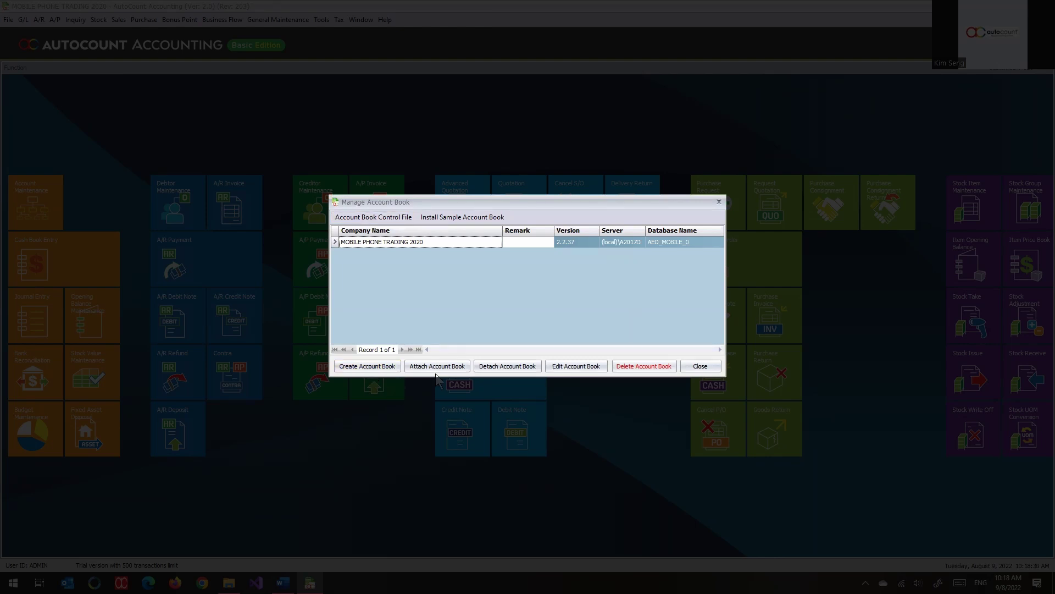
{"action": "left_click", "coordinate": [367, 371]}
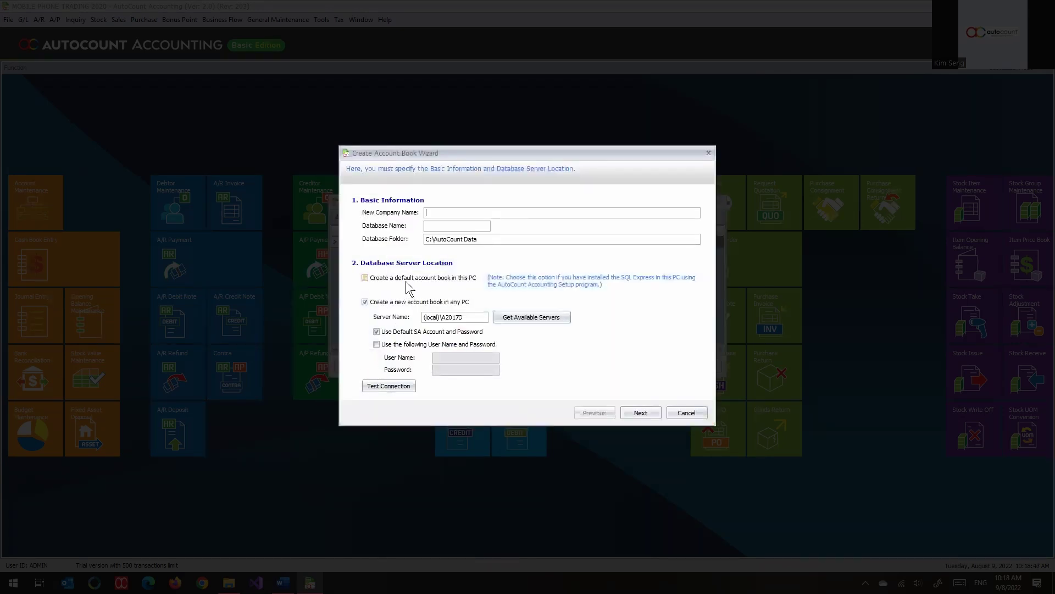
{"action": "type", "text": "M"}
{"action": "type", "text": "y First Ac"}
{"action": "type", "text": "count Boo"}
{"action": "type", "text": "FirstA"}
{"action": "type", "text": "ccB"}
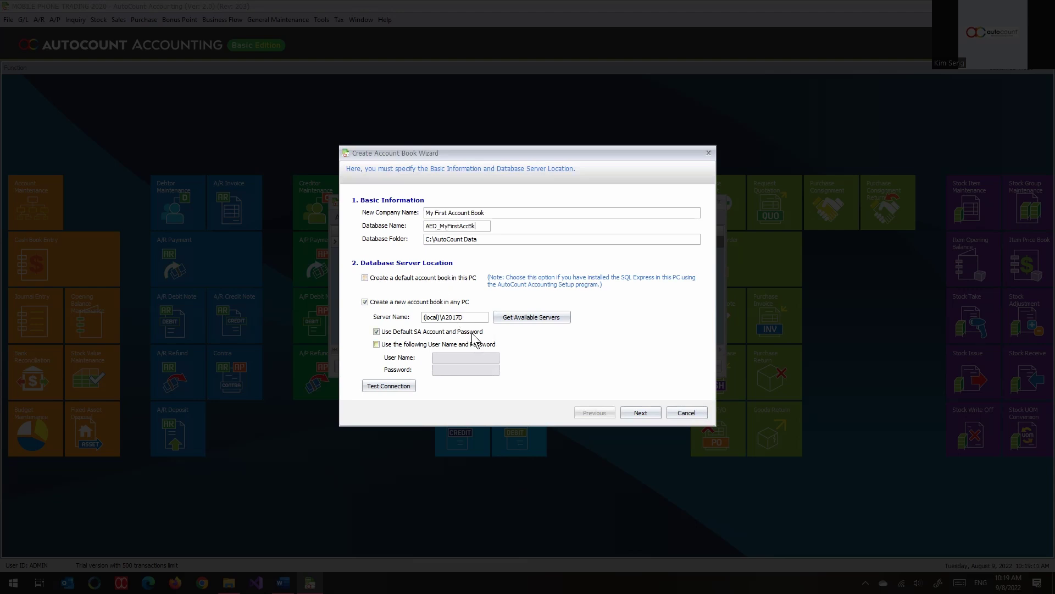
Set the server name to (local)\A2006, try the default account book option and switch back to creating it in any PC.
{"action": "left_click_drag", "start_coordinate": [455, 317], "coordinate": [491, 326]}
{"action": "key", "text": "BackSpace"}
{"action": "key", "text": "BackSpace"}
{"action": "type", "text": "06"}
{"action": "left_click", "coordinate": [419, 279]}
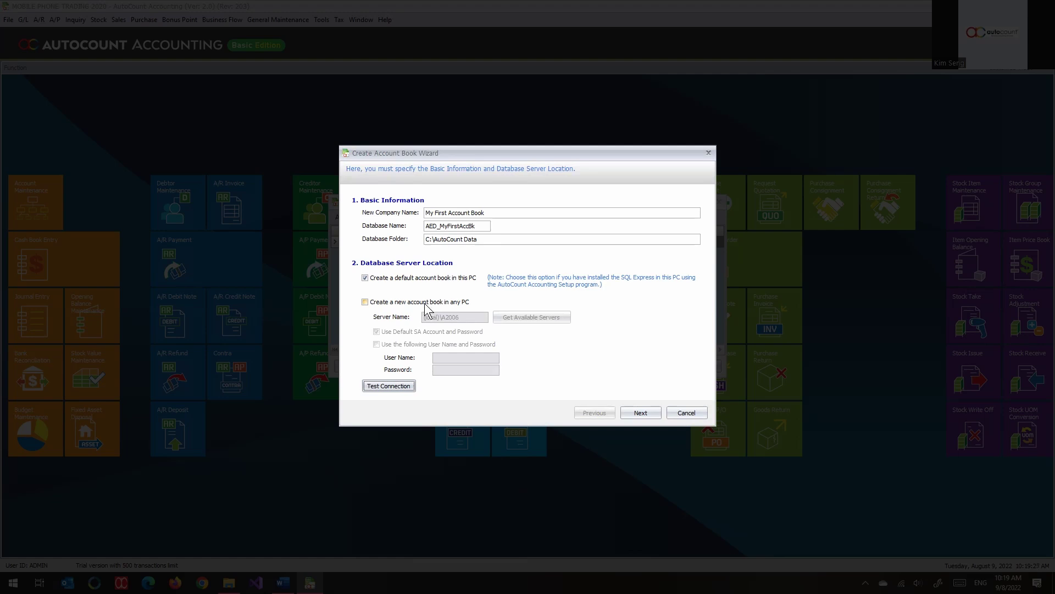
{"action": "left_click", "coordinate": [425, 303]}
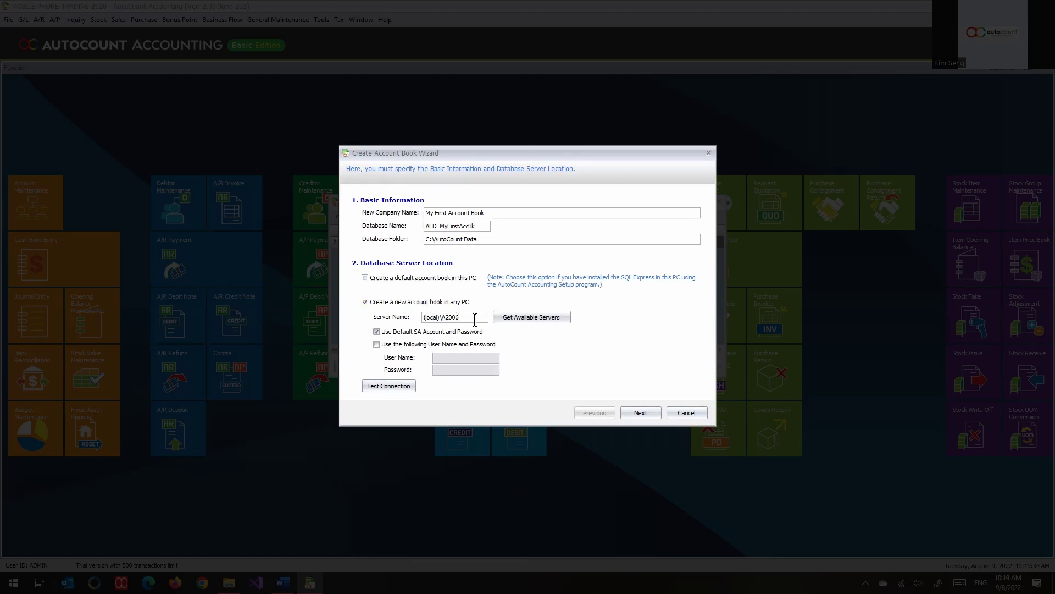
Highlight the host part of the server name, check the list of available SQL servers and close it.
{"action": "key", "text": "Left"}
{"action": "key", "text": "Left"}
{"action": "key", "text": "Left"}
{"action": "key", "text": "shift+Left"}
{"action": "key", "text": "shift+Left"}
{"action": "key", "text": "shift+Left"}
{"action": "key", "text": "shift+Left"}
{"action": "key", "text": "shift+Left"}
{"action": "key", "text": "shift+Left"}
{"action": "key", "text": "shift+Left"}
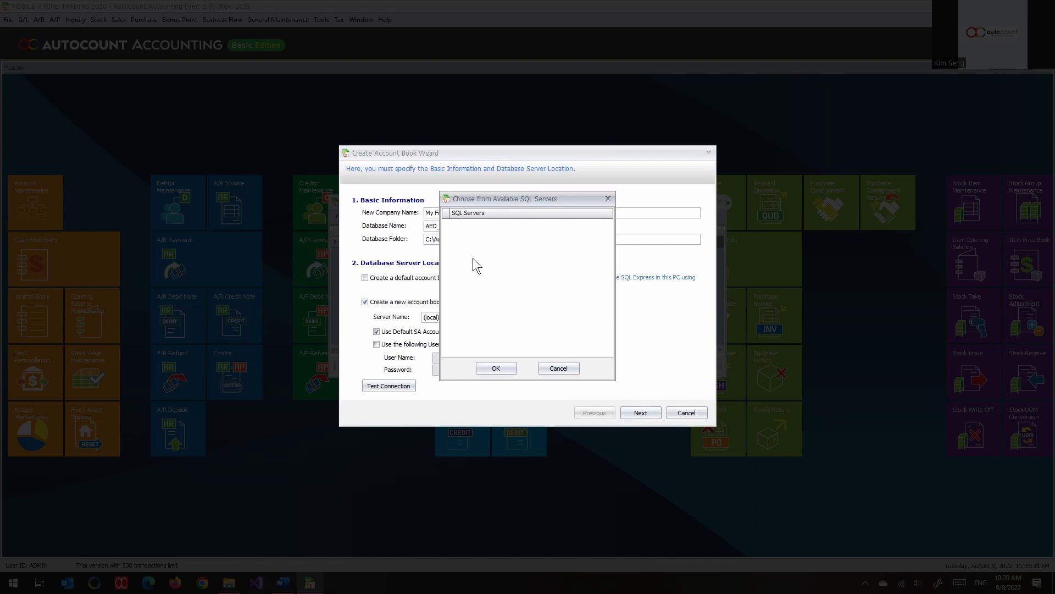
{"action": "left_click", "coordinate": [558, 368]}
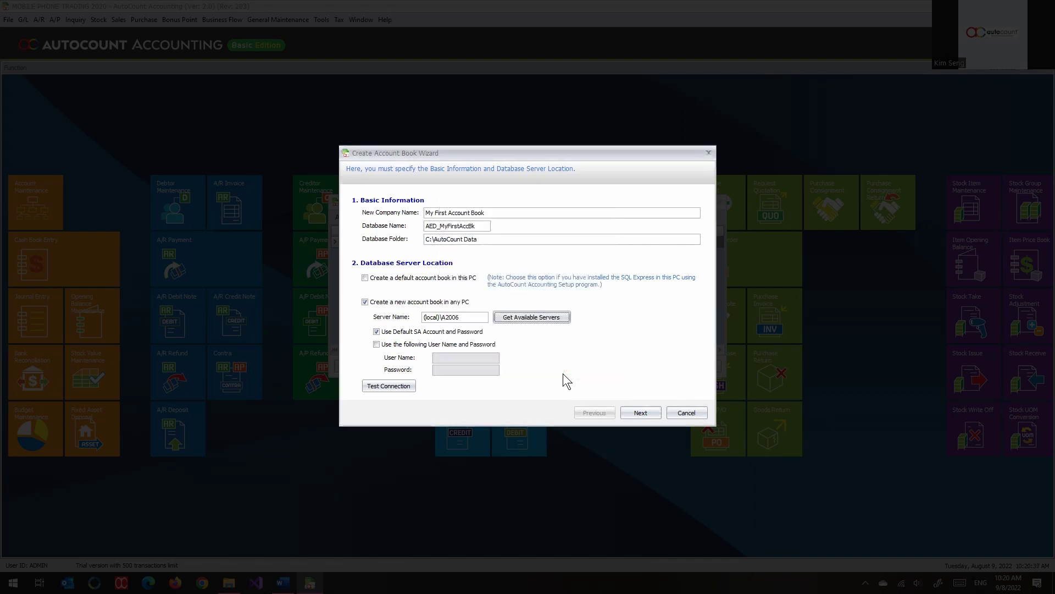
Set the server name to (local)\A2017D.
{"action": "left_click", "coordinate": [475, 316]}
{"action": "left_click", "coordinate": [477, 316]}
{"action": "key", "text": "BackSpace"}
{"action": "key", "text": "BackSpace"}
{"action": "type", "text": "17D"}
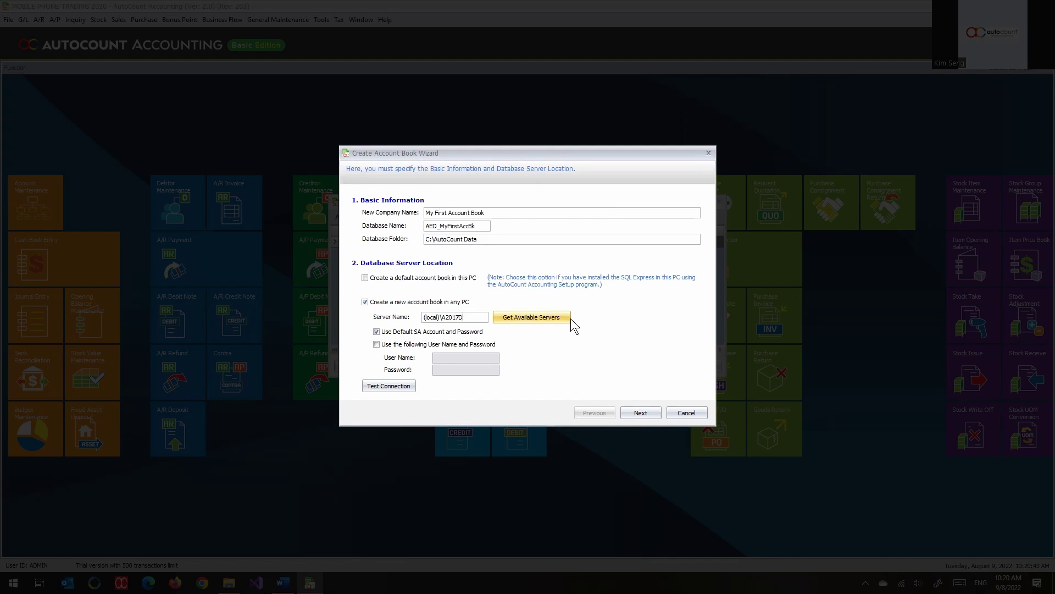
Remove the (local) host part from the server name, keeping the \A2017D instance name.
{"action": "double_click", "coordinate": [442, 318]}
{"action": "left_click", "coordinate": [433, 319]}
{"action": "left_click_drag", "start_coordinate": [441, 319], "coordinate": [412, 319]}
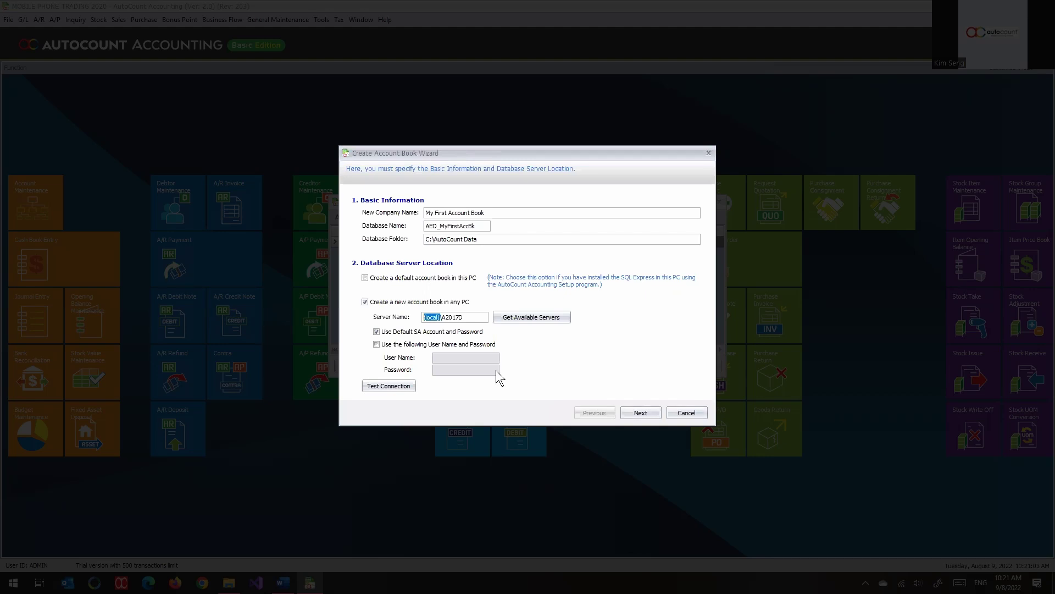
{"action": "key", "text": "Right"}
{"action": "key", "text": "Left"}
{"action": "key", "text": "BackSpace"}
{"action": "key", "text": "BackSpace"}
{"action": "key", "text": "BackSpace"}
{"action": "key", "text": "BackSpace"}
{"action": "key", "text": "BackSpace"}
{"action": "key", "text": "BackSpace"}
{"action": "key", "text": "Delete"}
Try the IP address 192.168.0.2 as the host in front of the instance name, and clear it.
{"action": "type", "text": "192.16"}
{"action": "key", "text": "BackSpace"}
{"action": "type", "text": "68.0.2"}
{"action": "key", "text": "BackSpace"}
{"action": "key", "text": "BackSpace"}
{"action": "key", "text": "BackSpace"}
{"action": "key", "text": "BackSpace"}
{"action": "key", "text": "BackSpace"}
{"action": "key", "text": "BackSpace"}
{"action": "key", "text": "BackSpace"}
{"action": "key", "text": "BackSpace"}
{"action": "key", "text": "BackSpace"}
{"action": "key", "text": "BackSpace"}
{"action": "key", "text": "BackSpace"}
Try ComputerName as the host in front of the instance name, and clear it.
{"action": "type", "text": "Compa"}
{"action": "type", "text": "uterName"}
{"action": "key", "text": "BackSpace"}
{"action": "key", "text": "BackSpace"}
{"action": "key", "text": "BackSpace"}
{"action": "key", "text": "BackSpace"}
{"action": "key", "text": "BackSpace"}
{"action": "key", "text": "BackSpace"}
{"action": "key", "text": "BackSpace"}
{"action": "key", "text": "BackSpace"}
{"action": "key", "text": "BackSpace"}
{"action": "key", "text": "BackSpace"}
{"action": "key", "text": "BackSpace"}
{"action": "key", "text": "BackSpace"}
Switch to Firefox, search the web for "default sql server port" and highlight the port number in the answer.
{"action": "key", "text": "alt+Tab"}
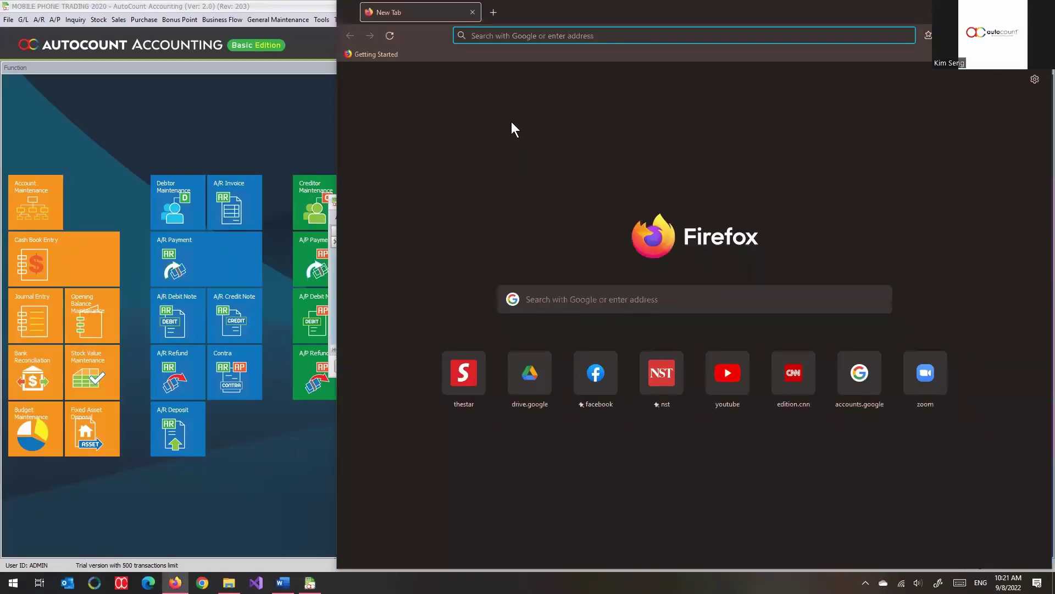
{"action": "type", "text": "default s"}
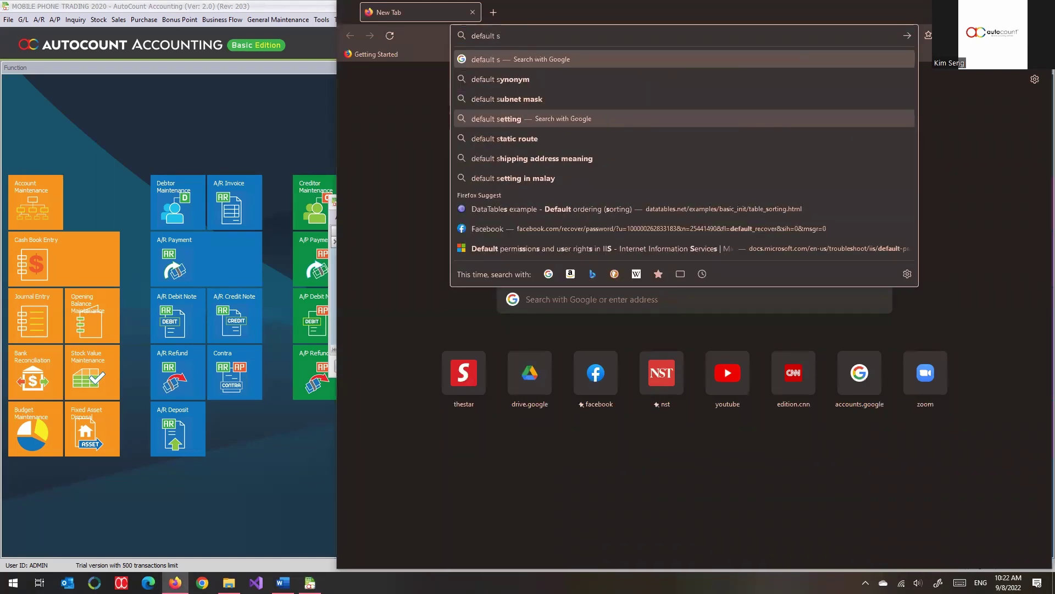
{"action": "type", "text": "ql server port"}
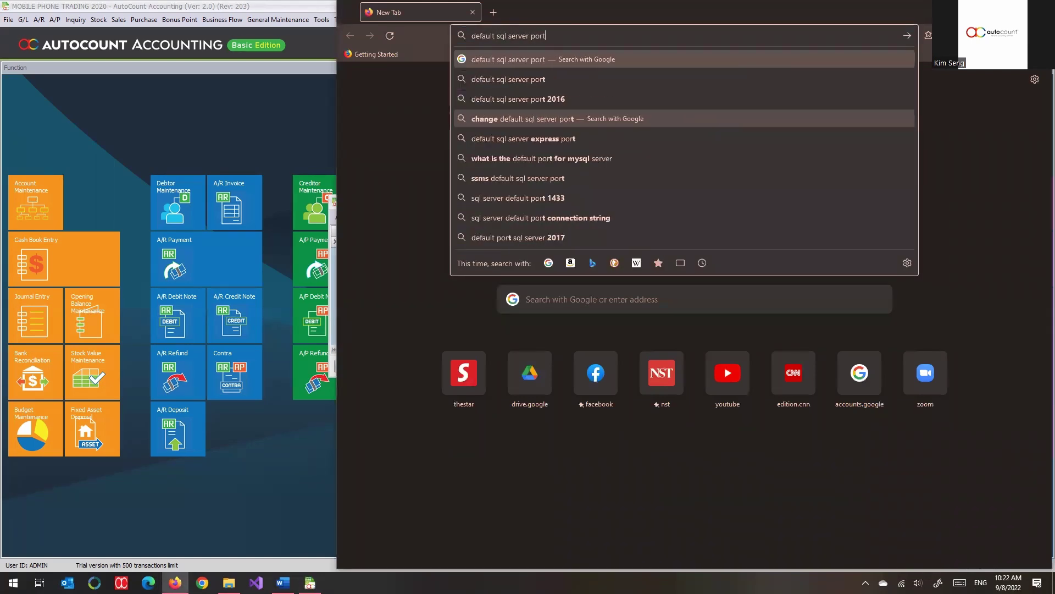
{"action": "key", "text": "Return"}
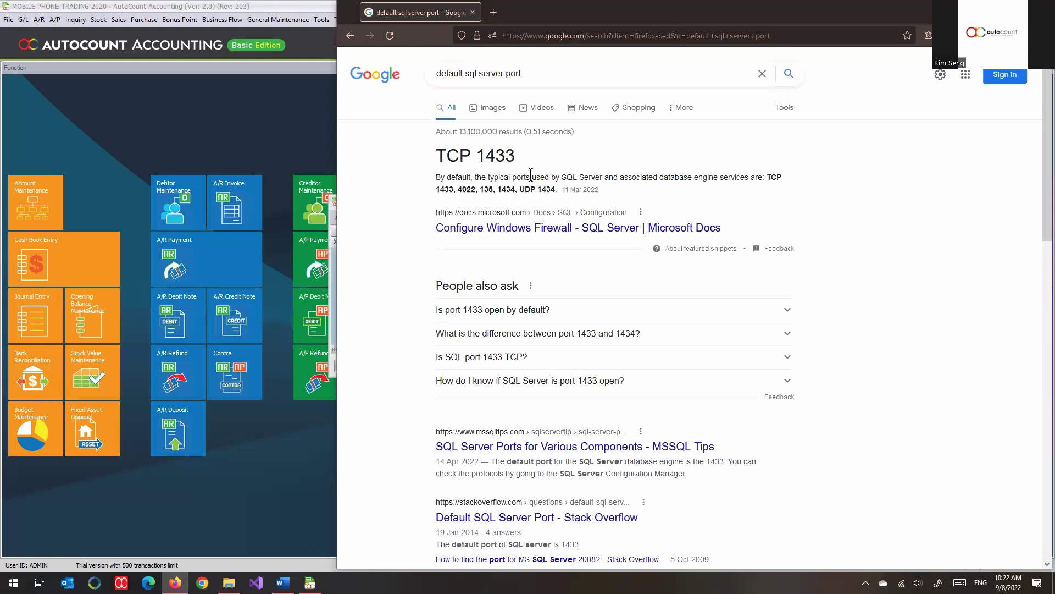
{"action": "left_click_drag", "start_coordinate": [532, 161], "coordinate": [472, 159]}
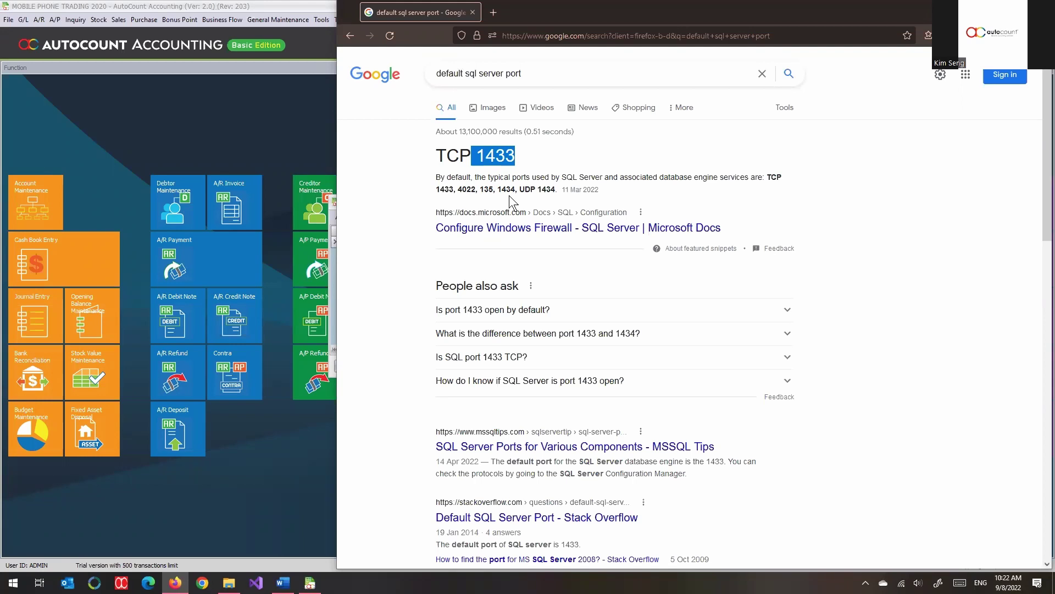
{"action": "double_click", "coordinate": [450, 191]}
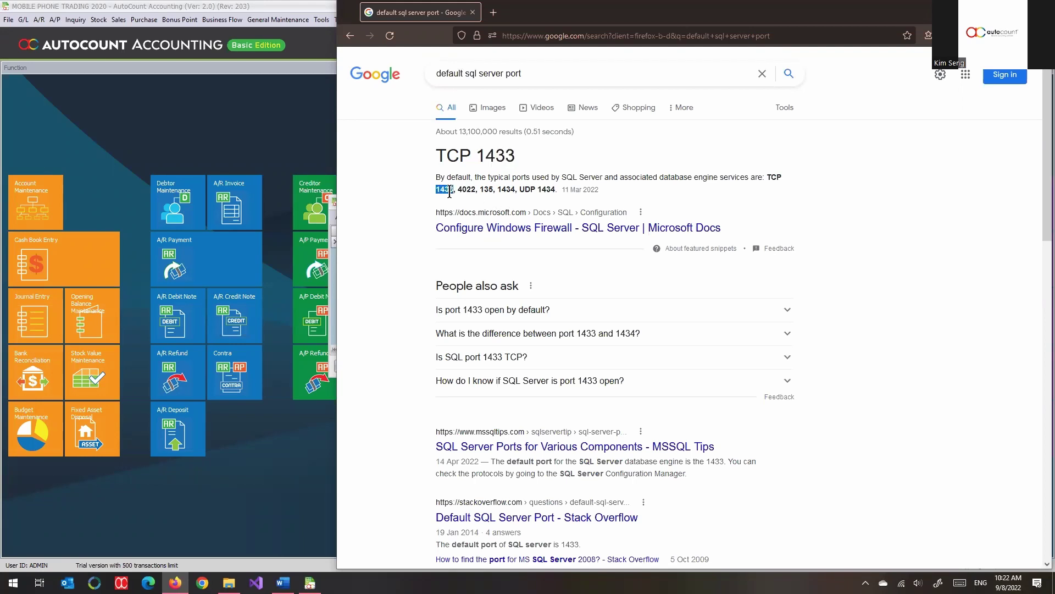
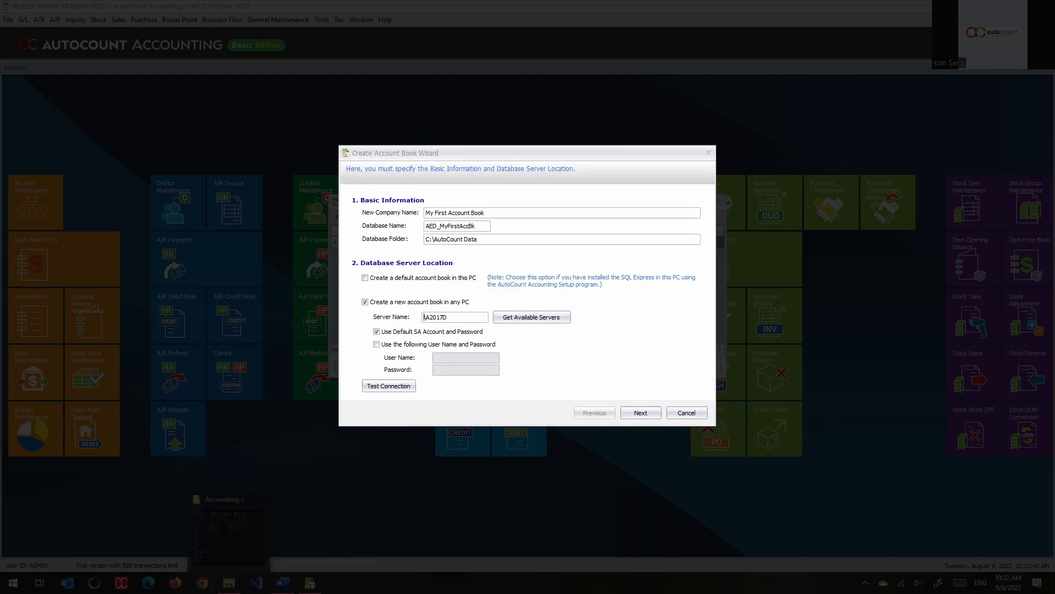
Switch to Chrome, open the AutoCount Resource Center wiki and search it for "sql server port".
{"action": "left_click", "coordinate": [202, 582]}
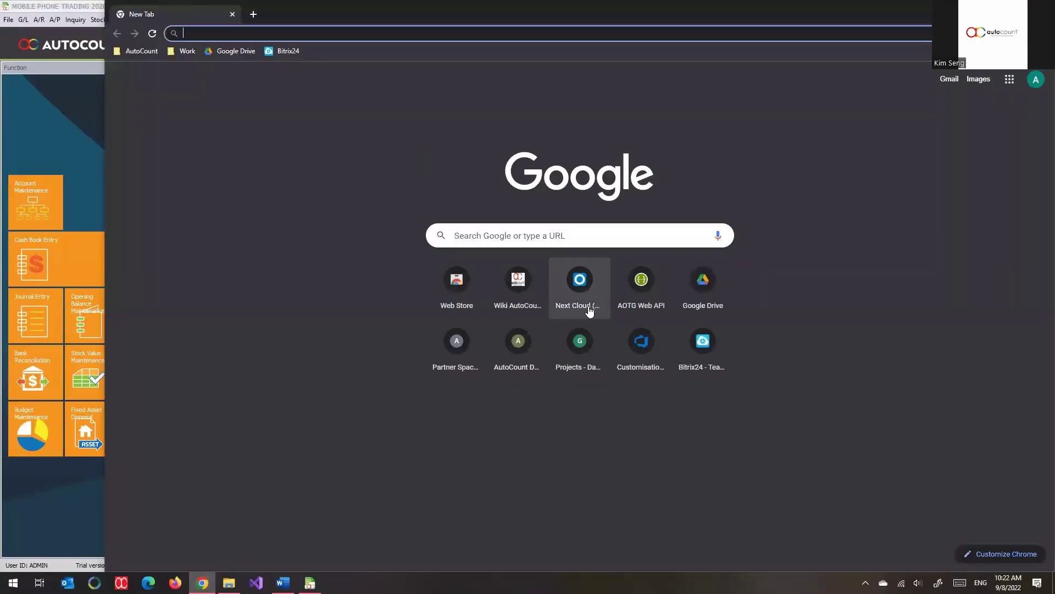
{"action": "left_click", "coordinate": [536, 306]}
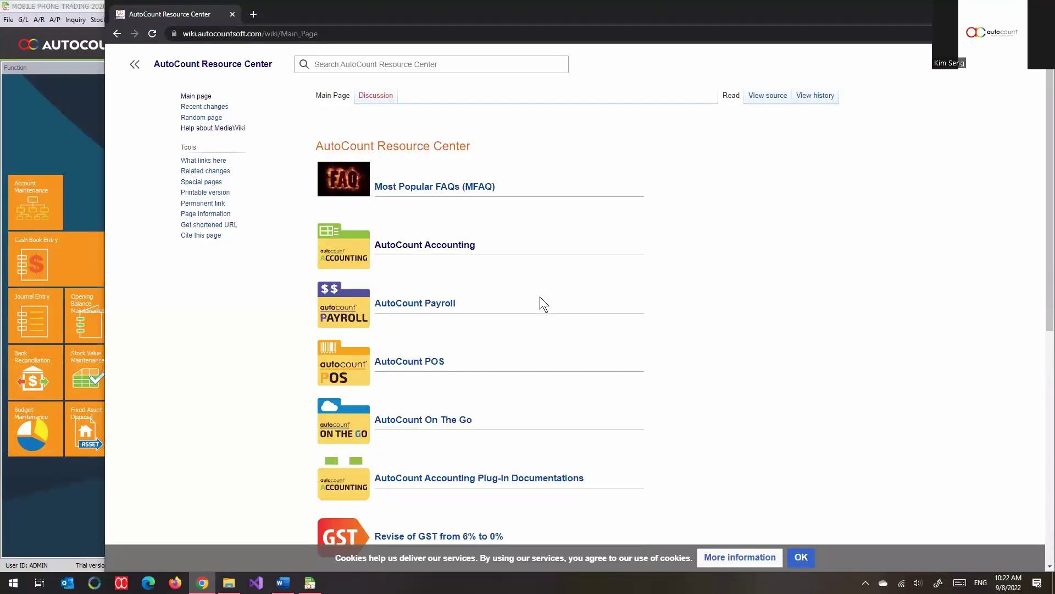
{"action": "scroll", "coordinate": [546, 270], "scroll_direction": "down", "scroll_amount": 3}
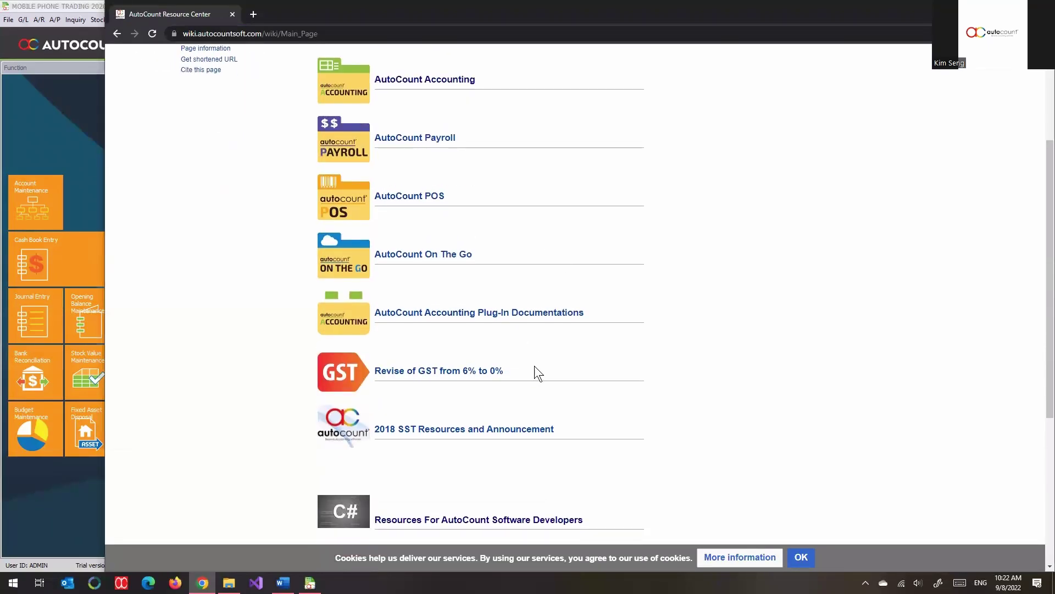
{"action": "scroll", "coordinate": [535, 365], "scroll_direction": "down", "scroll_amount": 2}
{"action": "scroll", "coordinate": [511, 353], "scroll_direction": "up", "scroll_amount": 5}
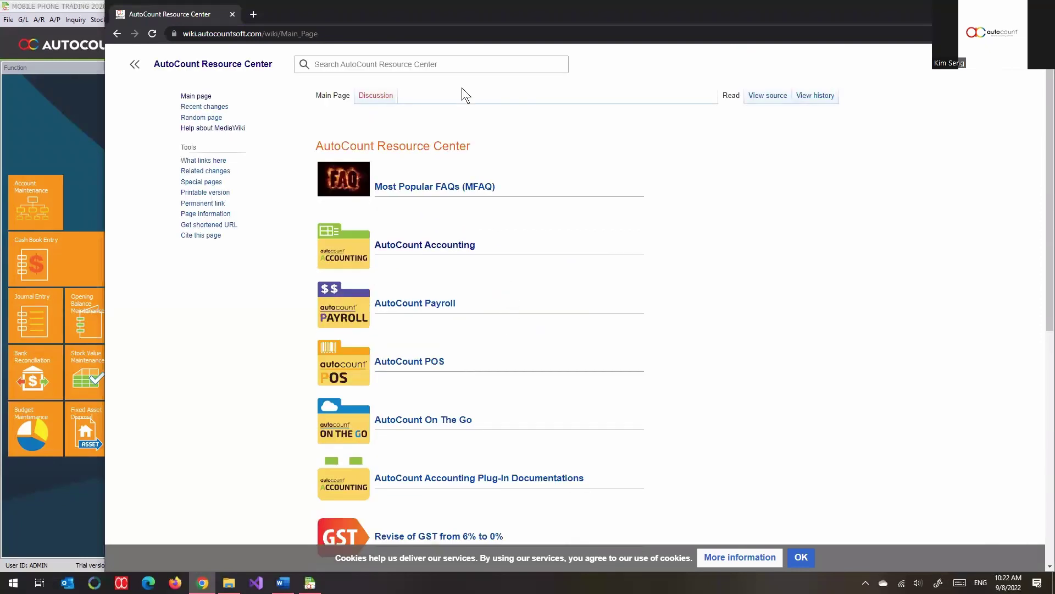
{"action": "left_click", "coordinate": [465, 65]}
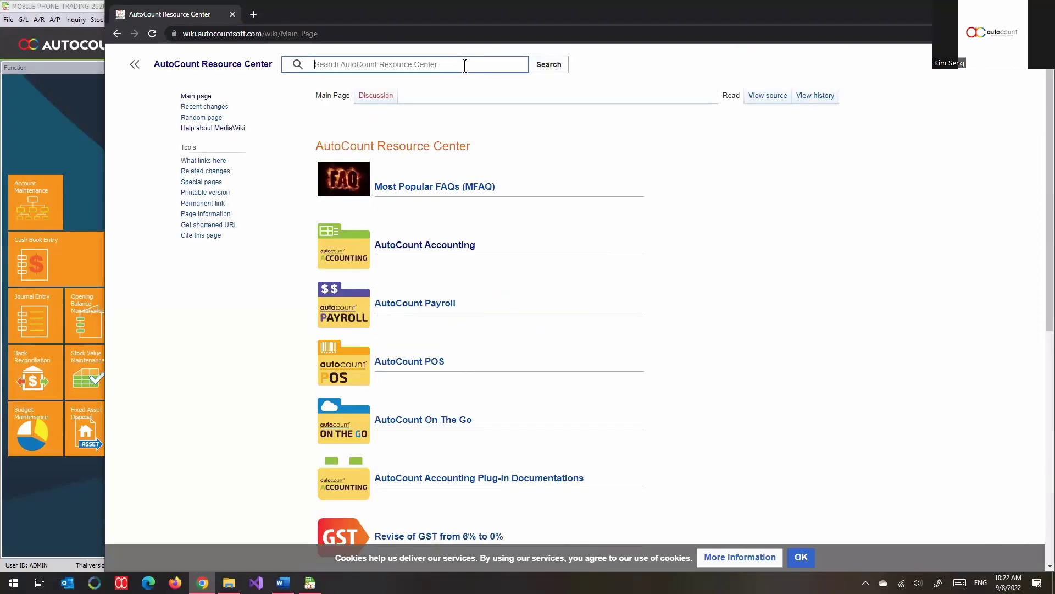
{"action": "type", "text": "sql server port"}
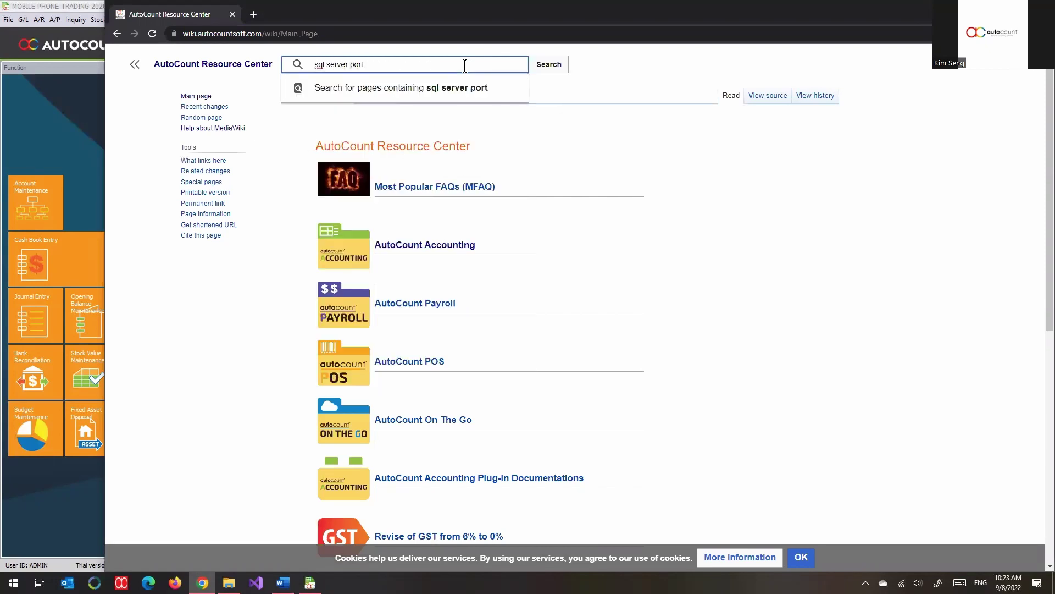
{"action": "key", "text": "Return"}
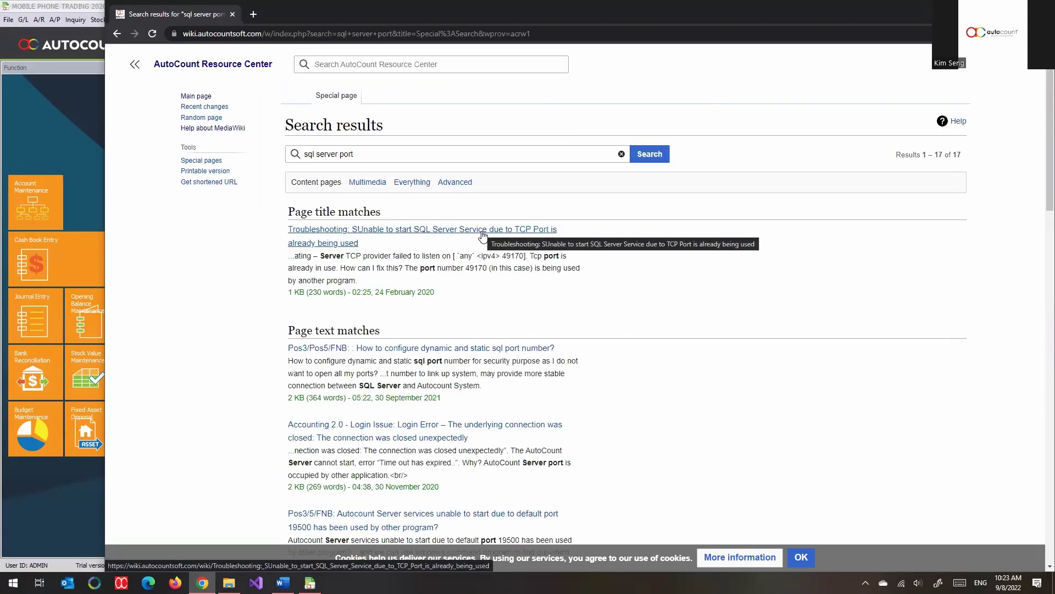
Open the article on configuring dynamic and static sql port numbers in a new browser tab and show it.
{"action": "scroll", "coordinate": [483, 250], "scroll_direction": "down", "scroll_amount": 1}
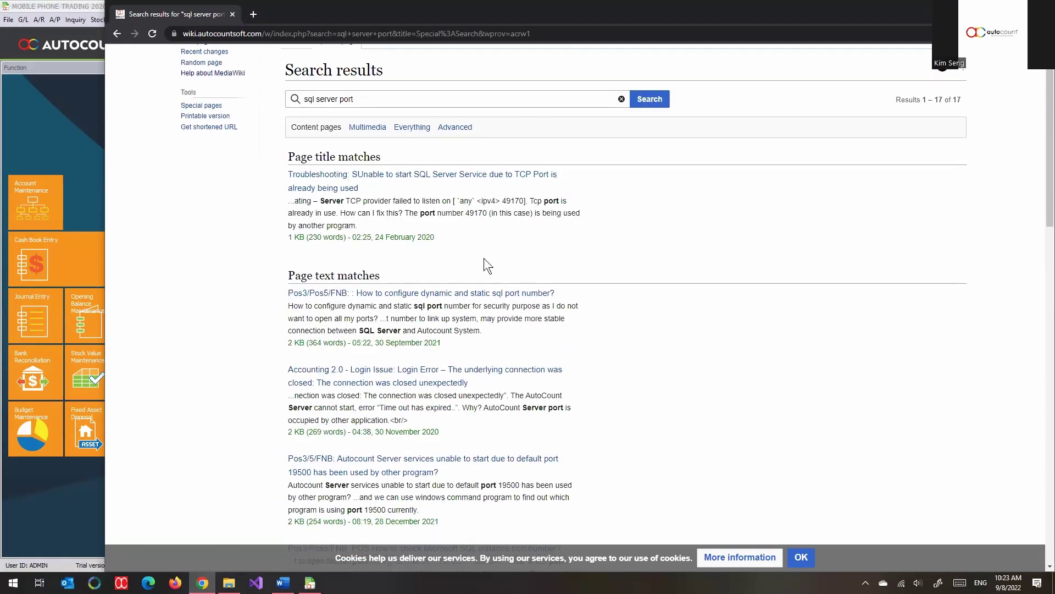
{"action": "right_click", "coordinate": [472, 301]}
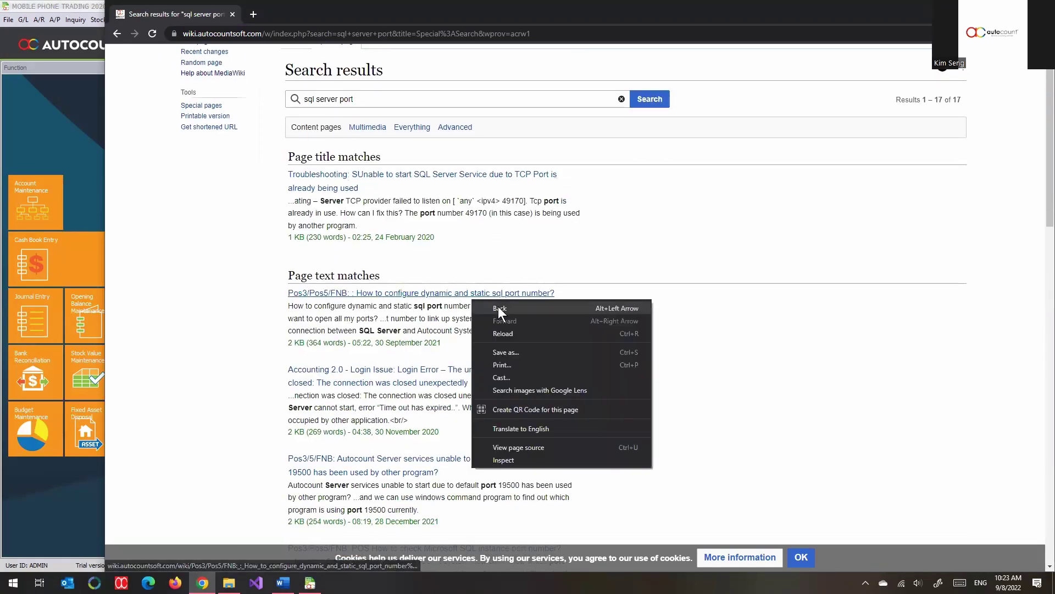
{"action": "right_click", "coordinate": [385, 282]}
{"action": "right_click", "coordinate": [370, 296]}
{"action": "right_click", "coordinate": [373, 294]}
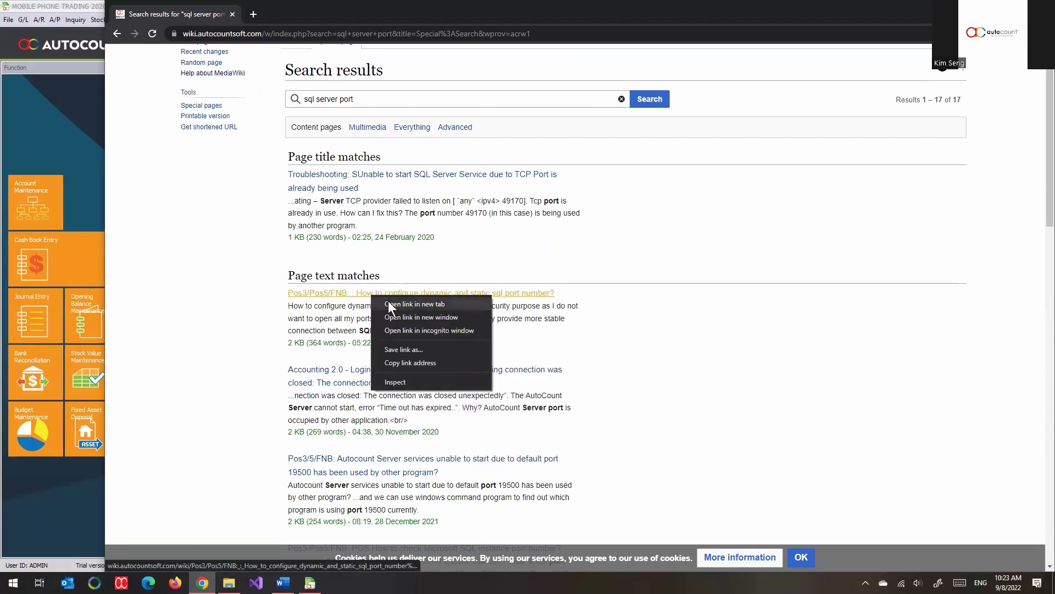
{"action": "left_click", "coordinate": [390, 302]}
{"action": "left_click", "coordinate": [306, 12]}
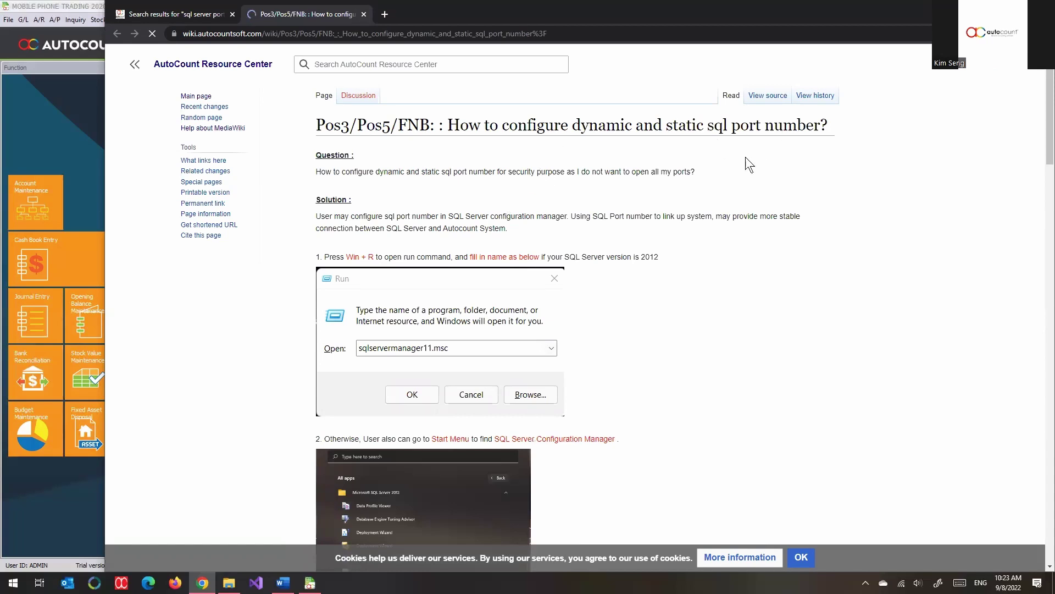
Read through the article's steps for opening SQL Server Configuration Manager, enabling TCP/IP and restarting the SQL Server service.
{"action": "scroll", "coordinate": [718, 189], "scroll_direction": "down", "scroll_amount": 3}
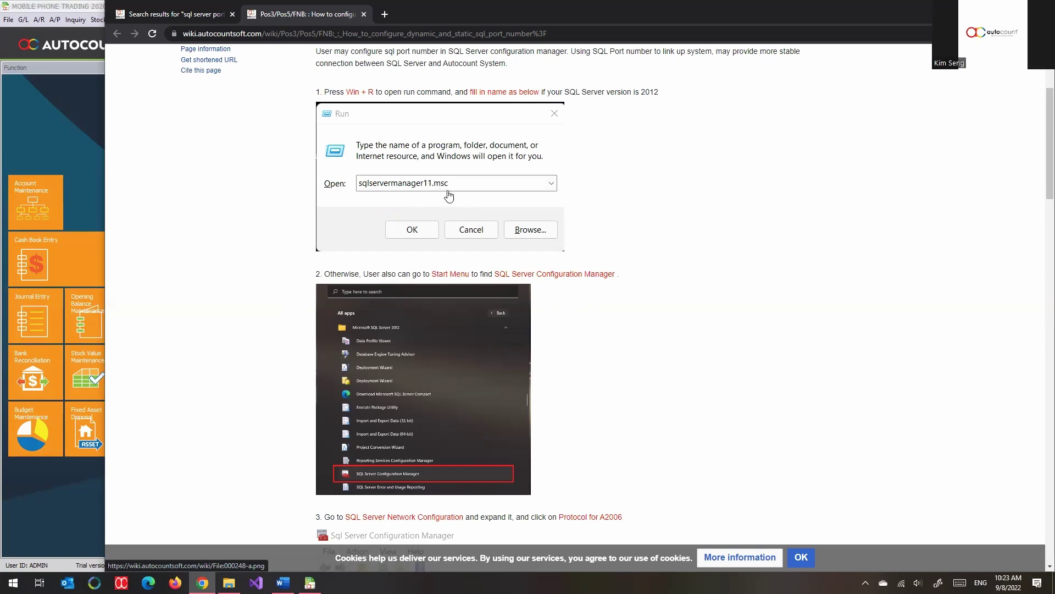
{"action": "scroll", "coordinate": [439, 189], "scroll_direction": "down", "scroll_amount": 5}
{"action": "scroll", "coordinate": [452, 189], "scroll_direction": "down", "scroll_amount": 2}
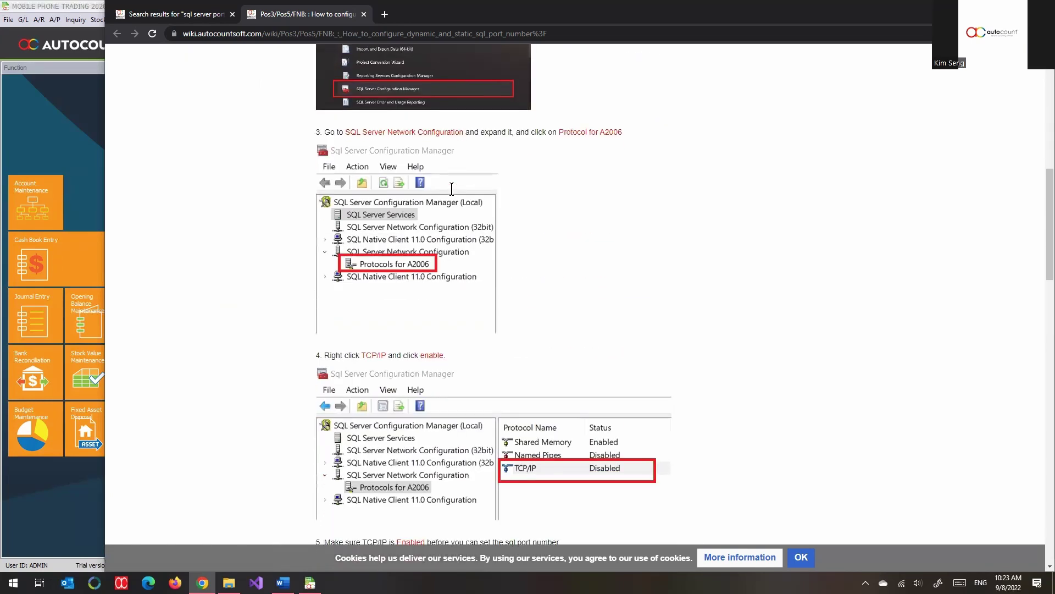
{"action": "scroll", "coordinate": [437, 154], "scroll_direction": "up", "scroll_amount": 4}
{"action": "scroll", "coordinate": [437, 153], "scroll_direction": "up", "scroll_amount": 5}
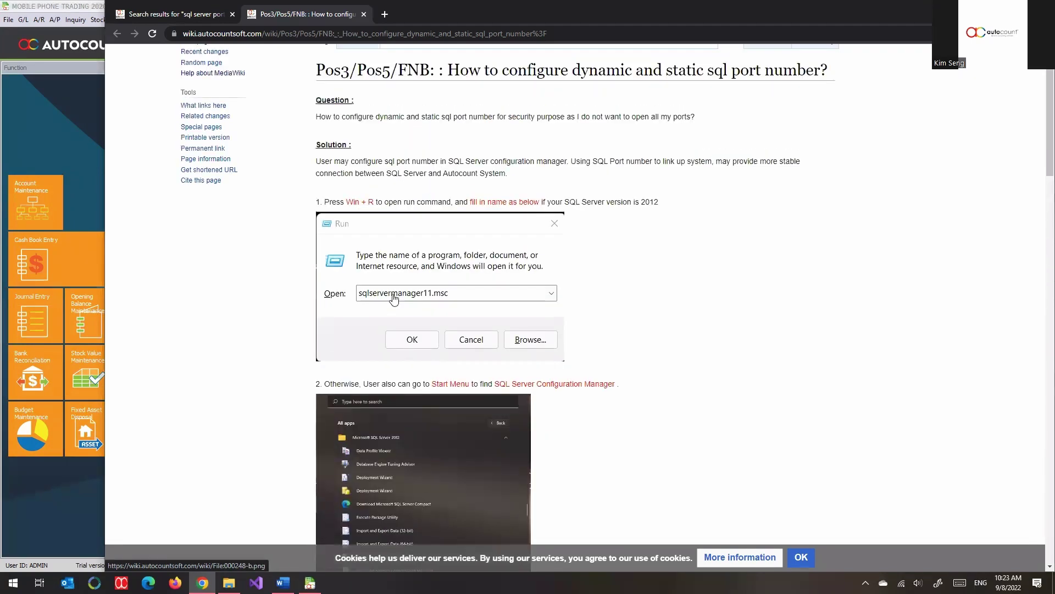
{"action": "scroll", "coordinate": [495, 286], "scroll_direction": "down", "scroll_amount": 4}
{"action": "scroll", "coordinate": [550, 280], "scroll_direction": "down", "scroll_amount": 4}
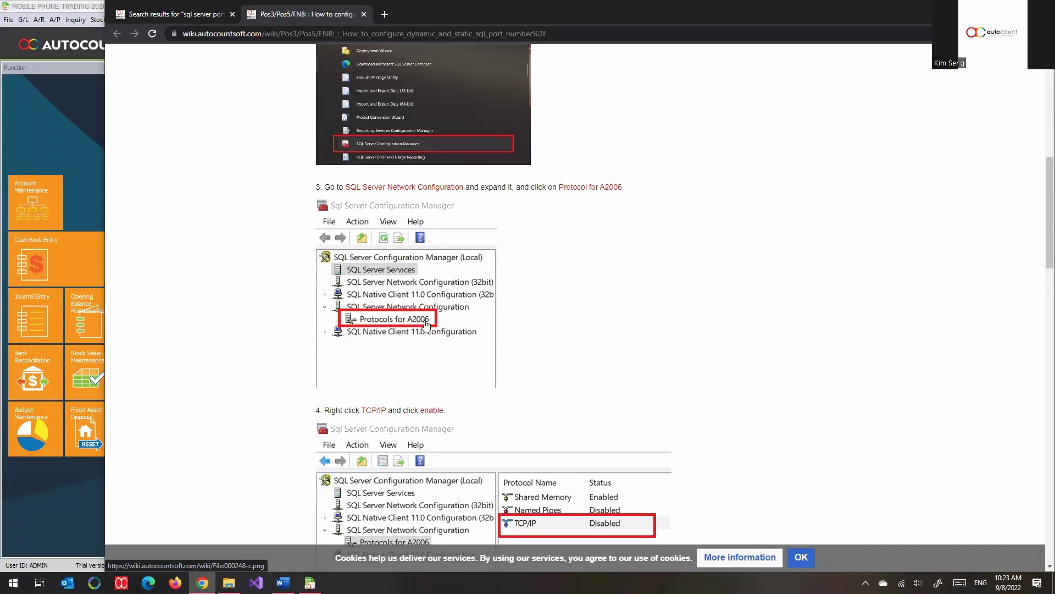
{"action": "scroll", "coordinate": [596, 329], "scroll_direction": "down", "scroll_amount": 3}
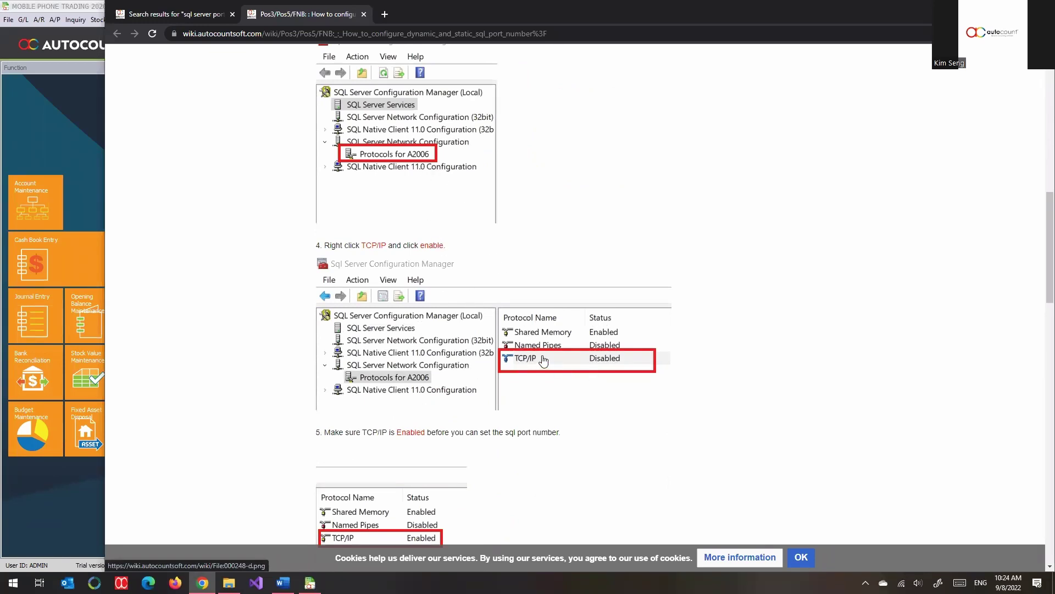
{"action": "scroll", "coordinate": [544, 364], "scroll_direction": "down", "scroll_amount": 1}
{"action": "scroll", "coordinate": [544, 363], "scroll_direction": "down", "scroll_amount": 2}
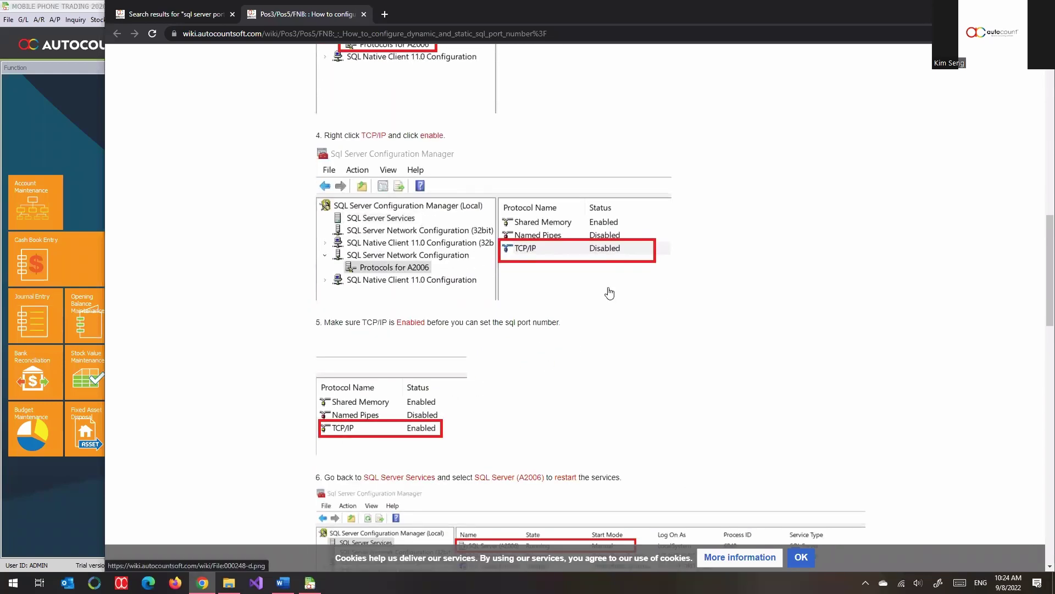
{"action": "scroll", "coordinate": [463, 386], "scroll_direction": "down", "scroll_amount": 2}
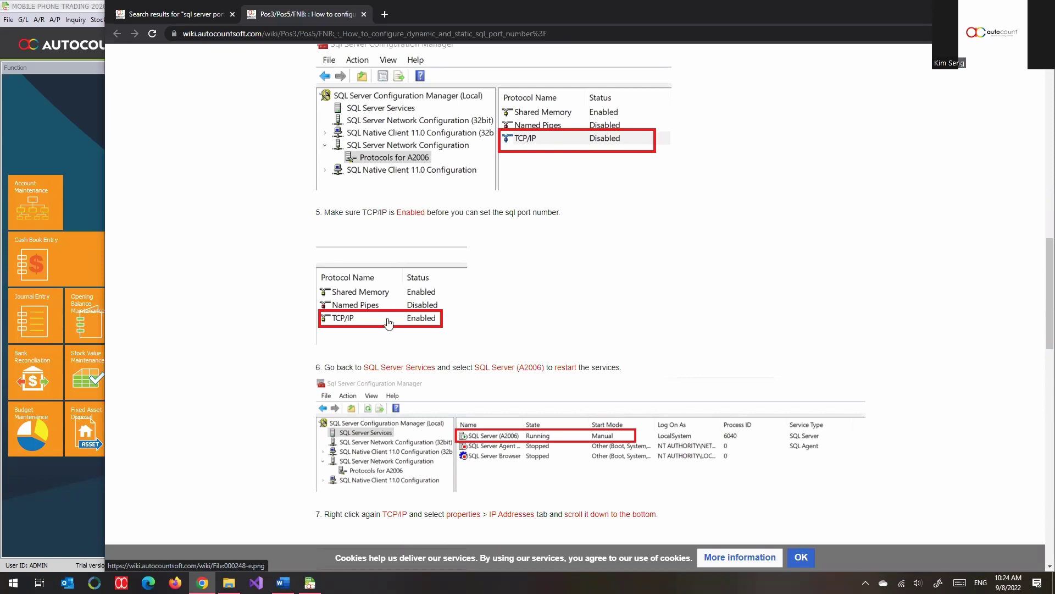
{"action": "scroll", "coordinate": [481, 312], "scroll_direction": "down", "scroll_amount": 1}
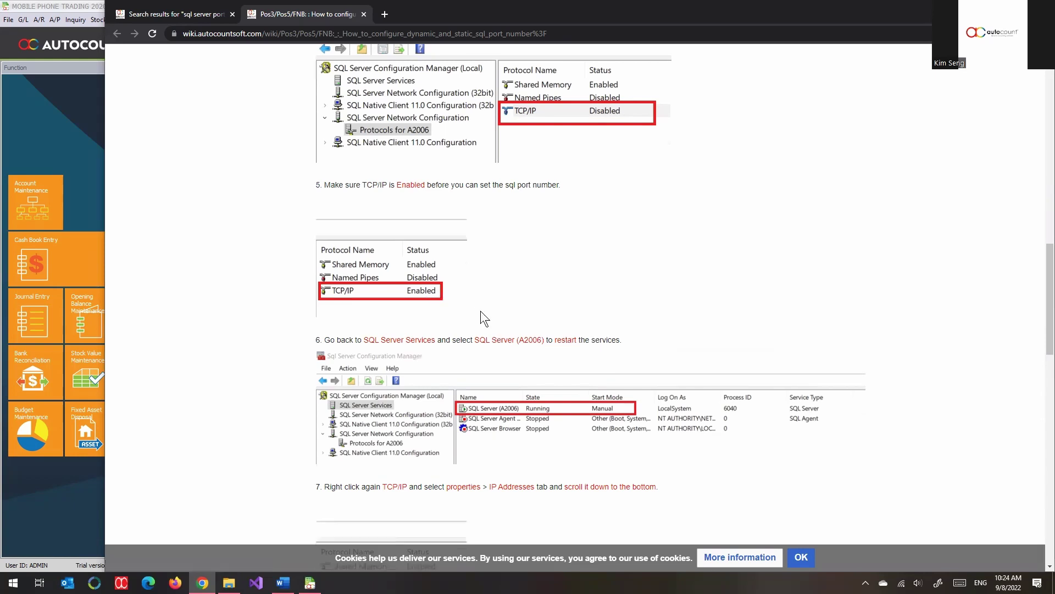
Read the article's remaining steps on restarting the SQL Server service and assigning a static port in the TCP/IP properties.
{"action": "scroll", "coordinate": [481, 311], "scroll_direction": "down", "scroll_amount": 3}
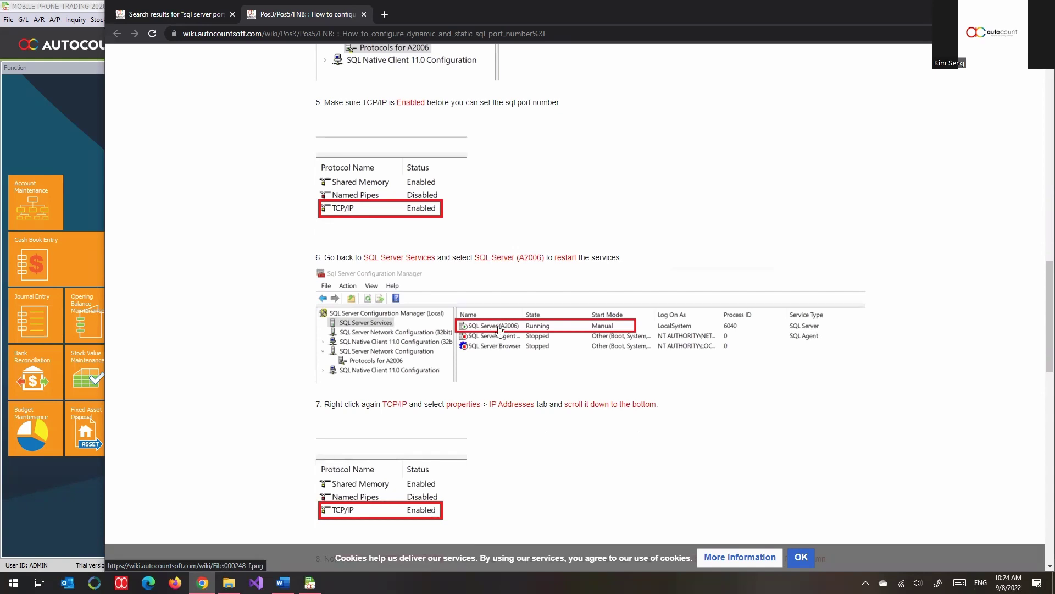
{"action": "scroll", "coordinate": [501, 330], "scroll_direction": "down", "scroll_amount": 4}
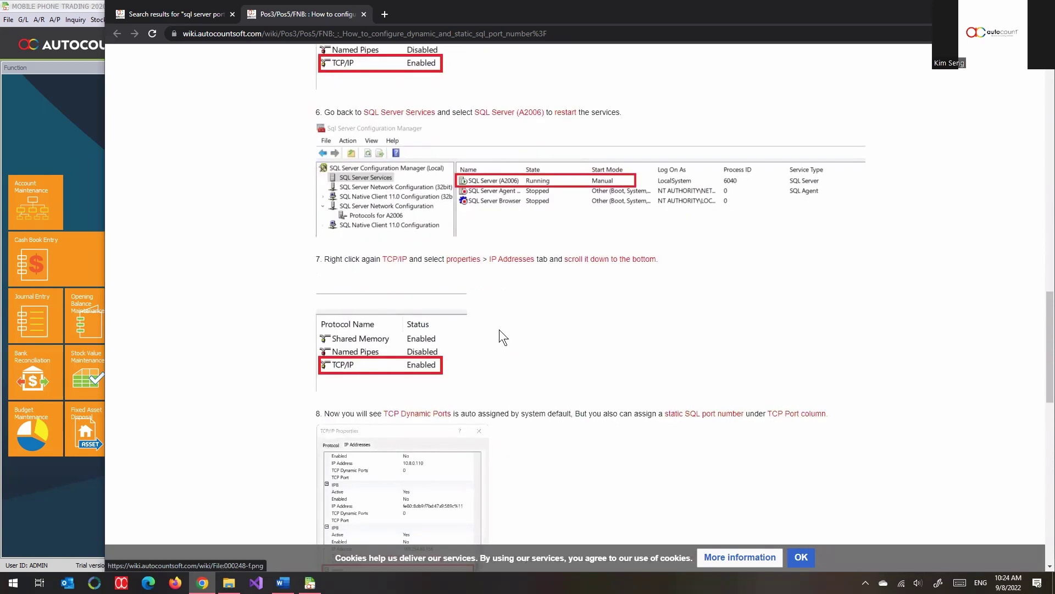
{"action": "scroll", "coordinate": [502, 334], "scroll_direction": "down", "scroll_amount": 2}
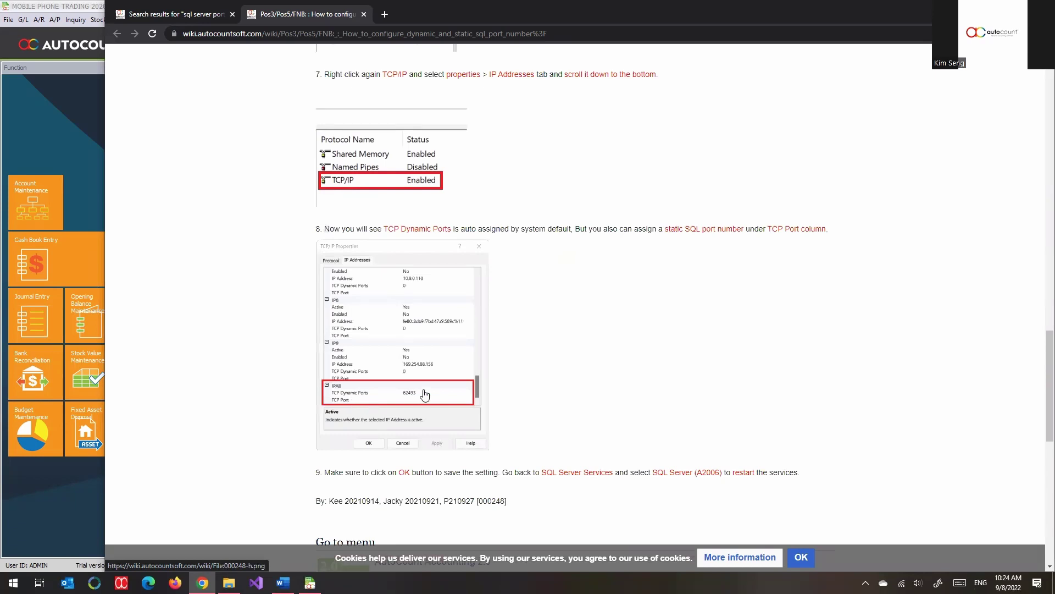
{"action": "scroll", "coordinate": [424, 393], "scroll_direction": "up", "scroll_amount": 4}
{"action": "scroll", "coordinate": [425, 387], "scroll_direction": "down", "scroll_amount": 5}
Magnify the article page to 200% and examine the IPAll port settings in the TCP/IP Properties picture.
{"action": "key", "text": "super"}
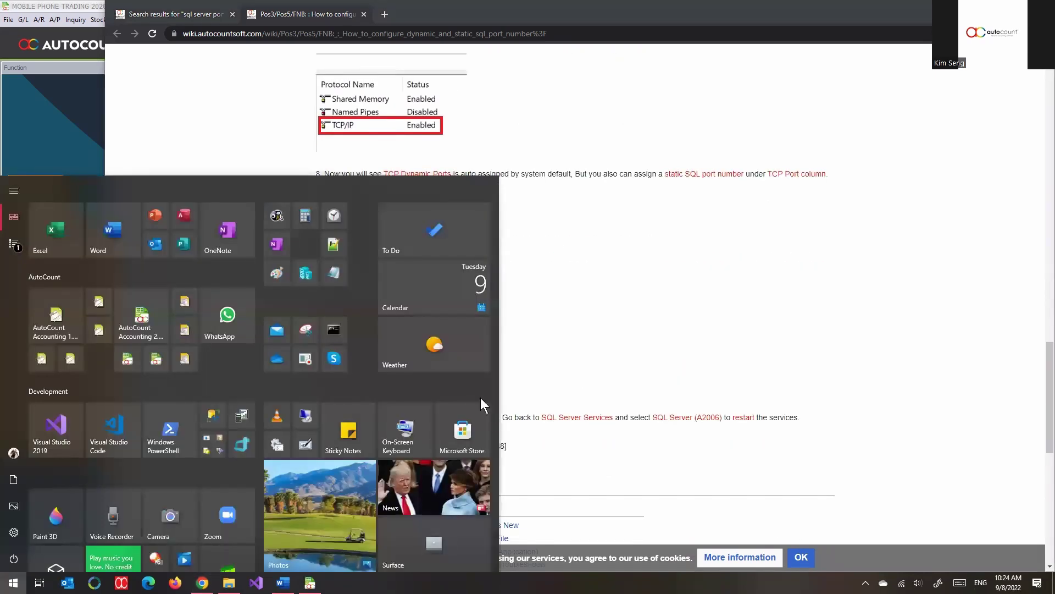
{"action": "key", "text": "super"}
{"action": "scroll", "coordinate": [455, 445], "scroll_direction": "up", "scroll_amount": 5}
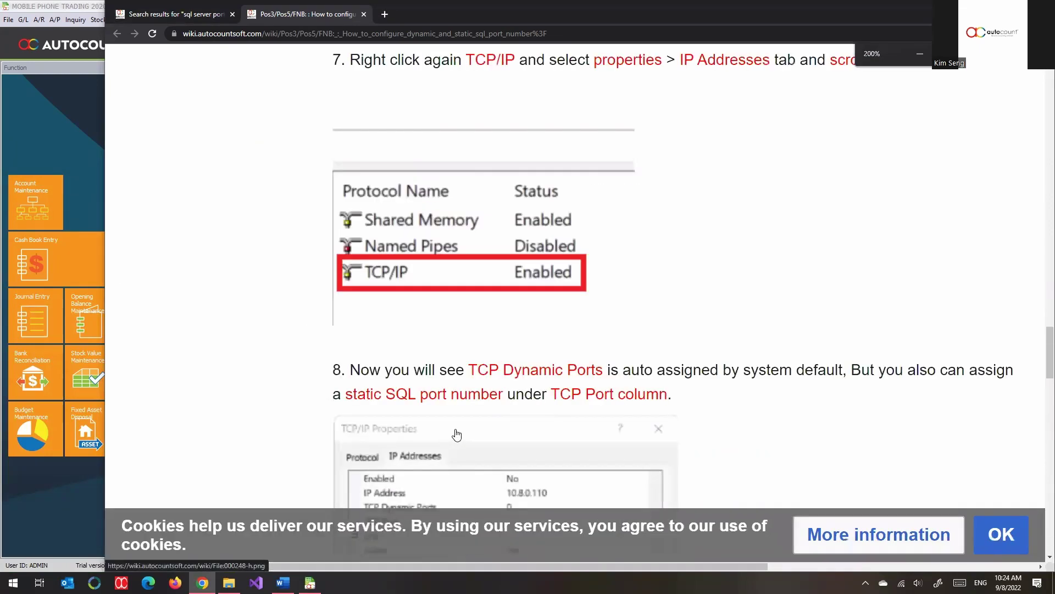
{"action": "scroll", "coordinate": [572, 413], "scroll_direction": "down", "scroll_amount": 3}
{"action": "scroll", "coordinate": [576, 407], "scroll_direction": "down", "scroll_amount": 2}
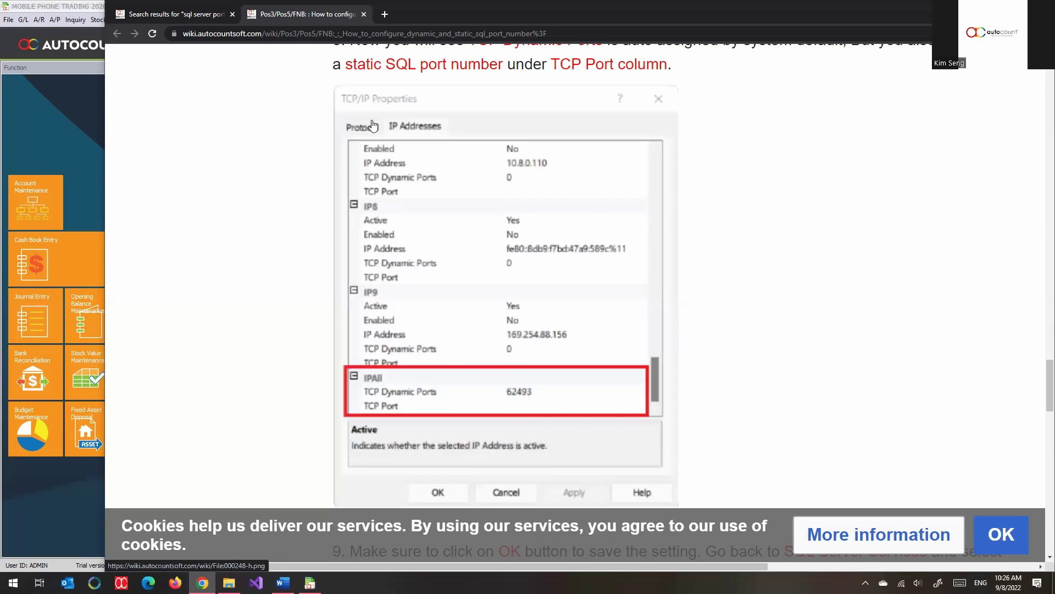
Close the article, return to the Create Account Book Wizard in AutoCount and set the server name to (local)\A2017D.
{"action": "left_click", "coordinate": [364, 14]}
{"action": "scroll", "coordinate": [723, 226], "scroll_direction": "down", "scroll_amount": 3}
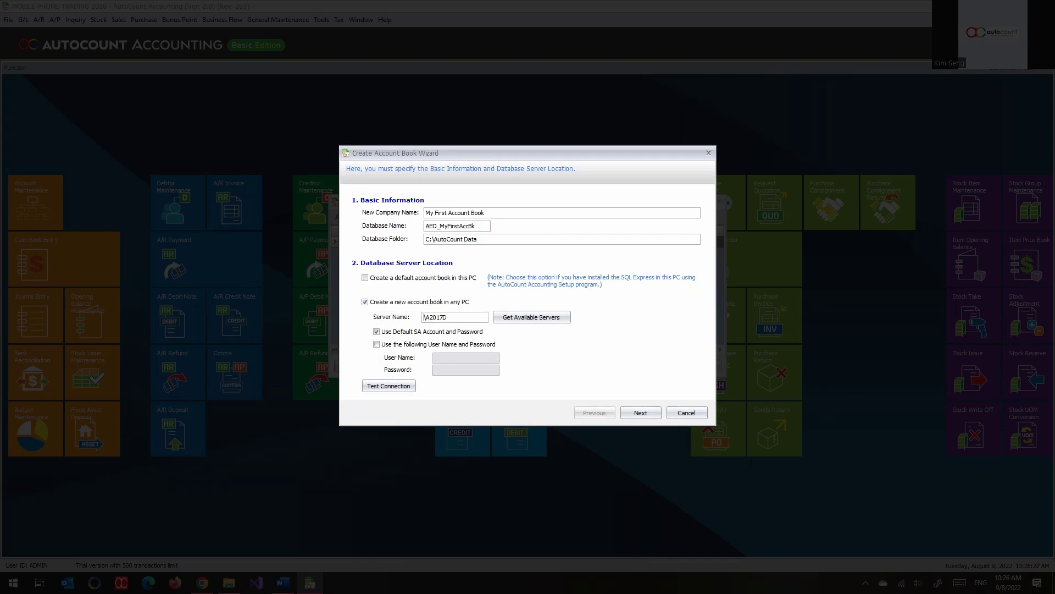
{"action": "type", "text": "(local)\\"}
{"action": "left_click", "coordinate": [642, 414]}
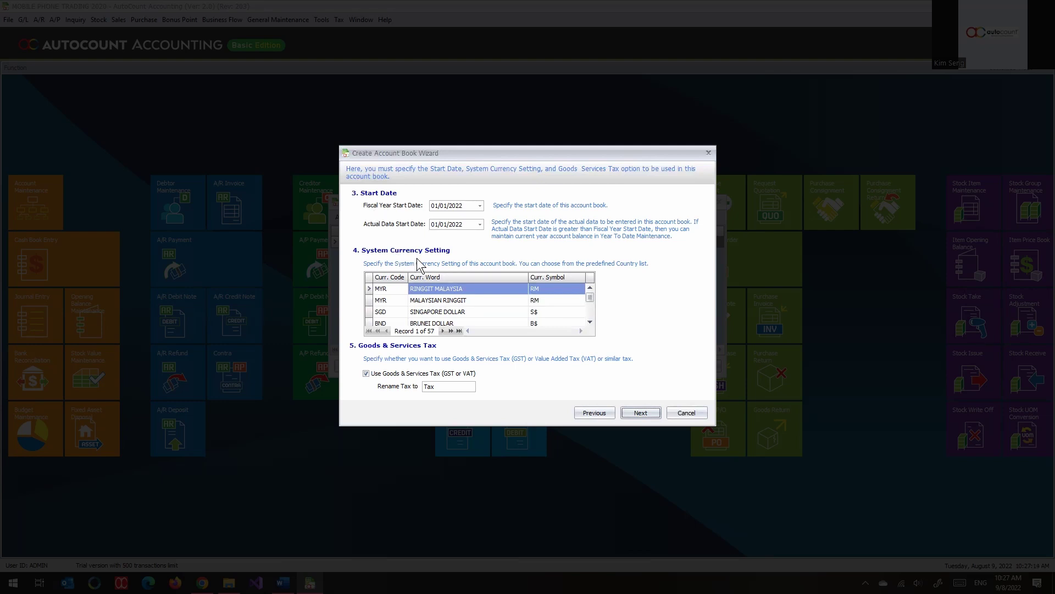
Complete the wizard's currency, tax and package pages with Ringgit Malaysia (MYR), the tax name SST and the preset main packages.
{"action": "left_click", "coordinate": [499, 288]}
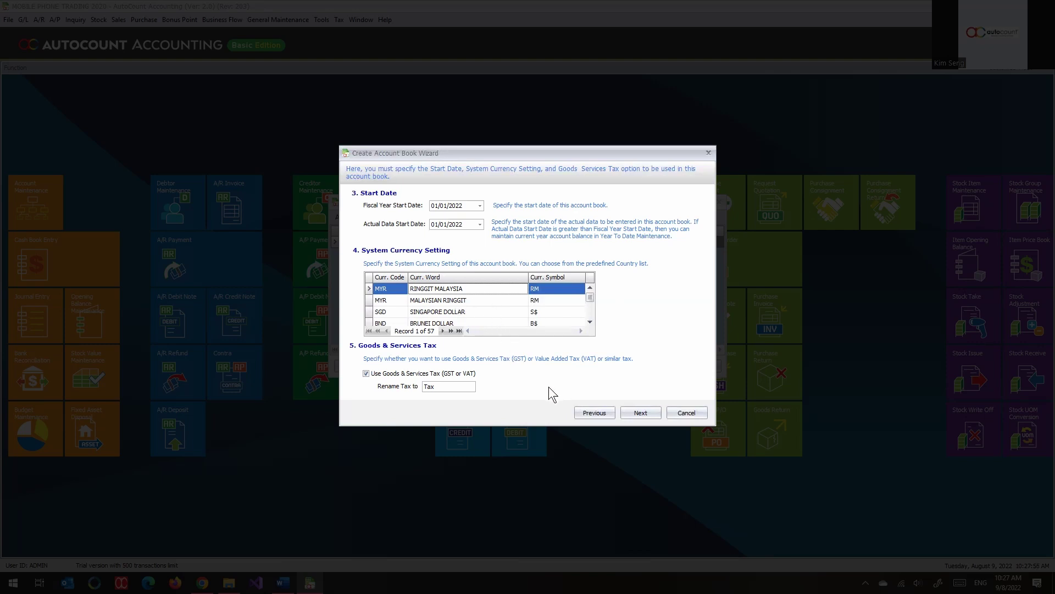
{"action": "left_click", "coordinate": [454, 386]}
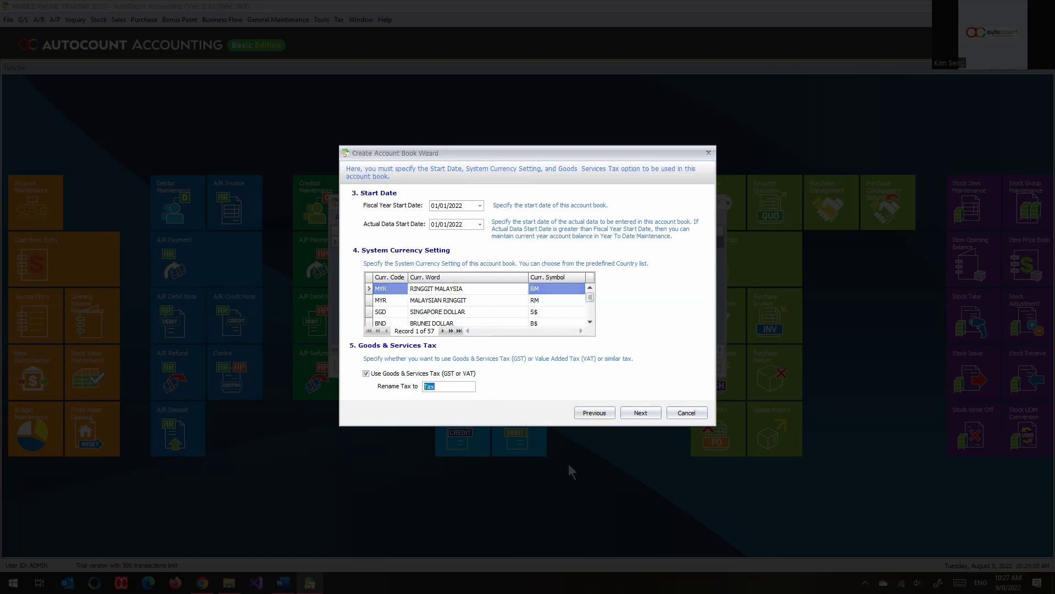
{"action": "type", "text": "SST"}
{"action": "left_click", "coordinate": [637, 413]}
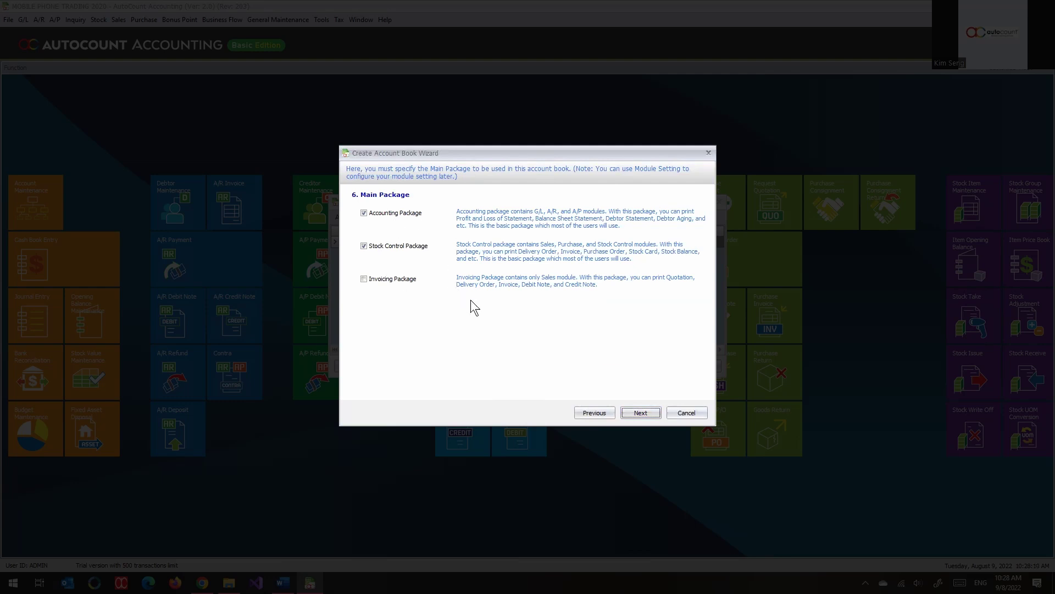
{"action": "left_click", "coordinate": [640, 416]}
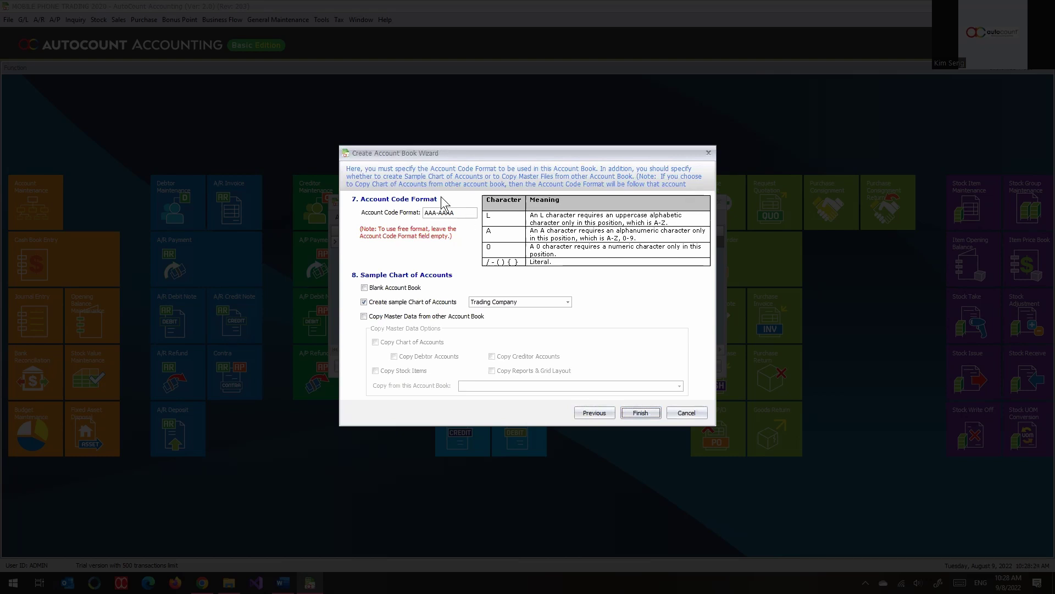
Try a slash in place of the hyphen as the separator in the account code format.
{"action": "left_click", "coordinate": [439, 212]}
{"action": "key", "text": "BackSpace"}
{"action": "type", "text": "/"}
{"action": "key", "text": "BackSpace"}
{"action": "type", "text": "-"}
{"action": "key", "text": "BackSpace"}
Choose Trading Company as the business type for the sample chart of accounts.
{"action": "left_click", "coordinate": [510, 303]}
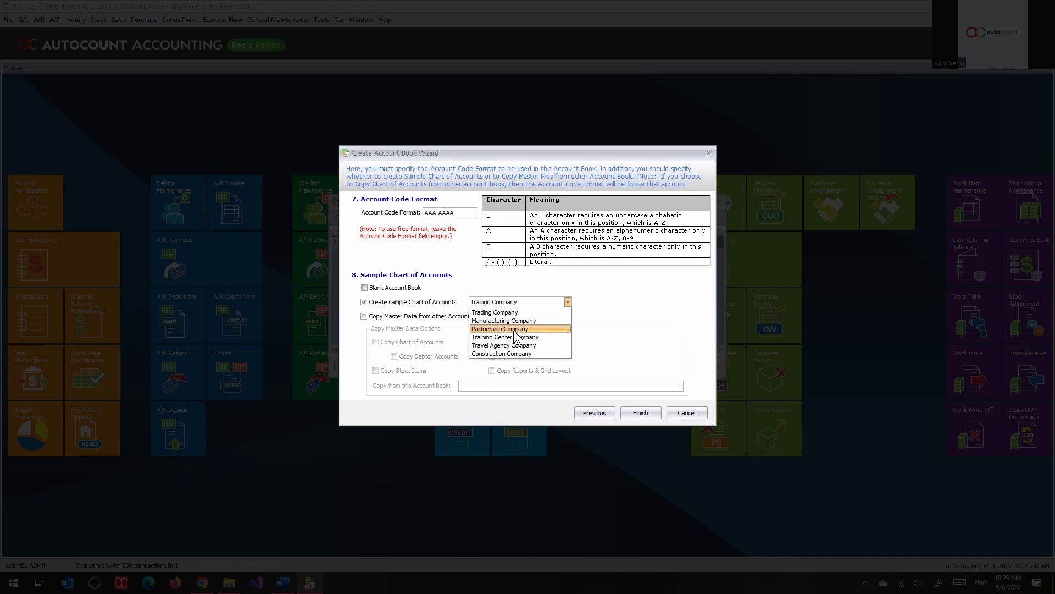
{"action": "left_click", "coordinate": [522, 312]}
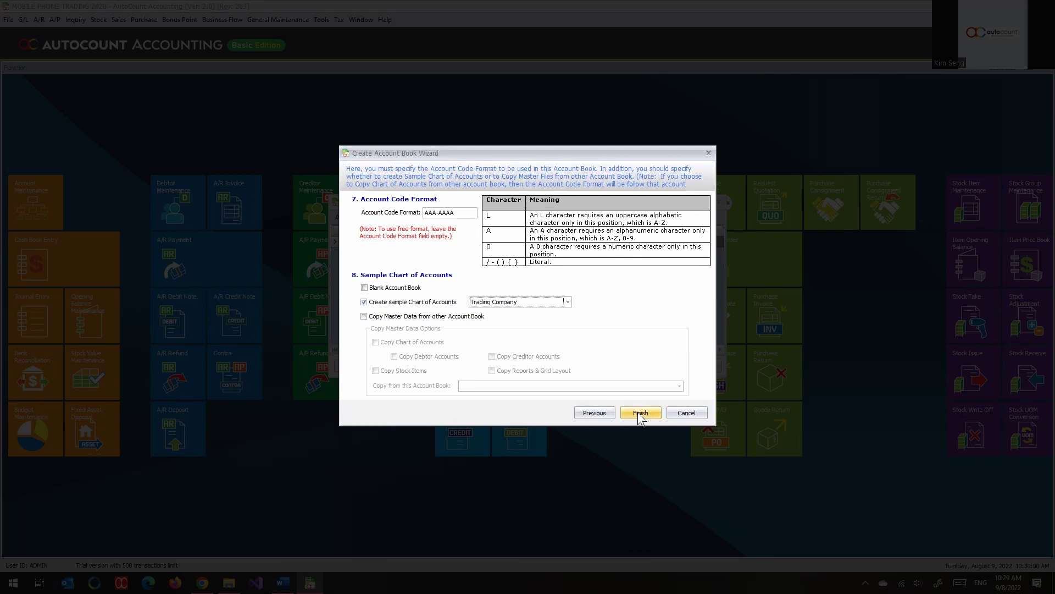
Try copying master data from another account book, view the available source books, and return to the sample chart of accounts option.
{"action": "left_click", "coordinate": [460, 318]}
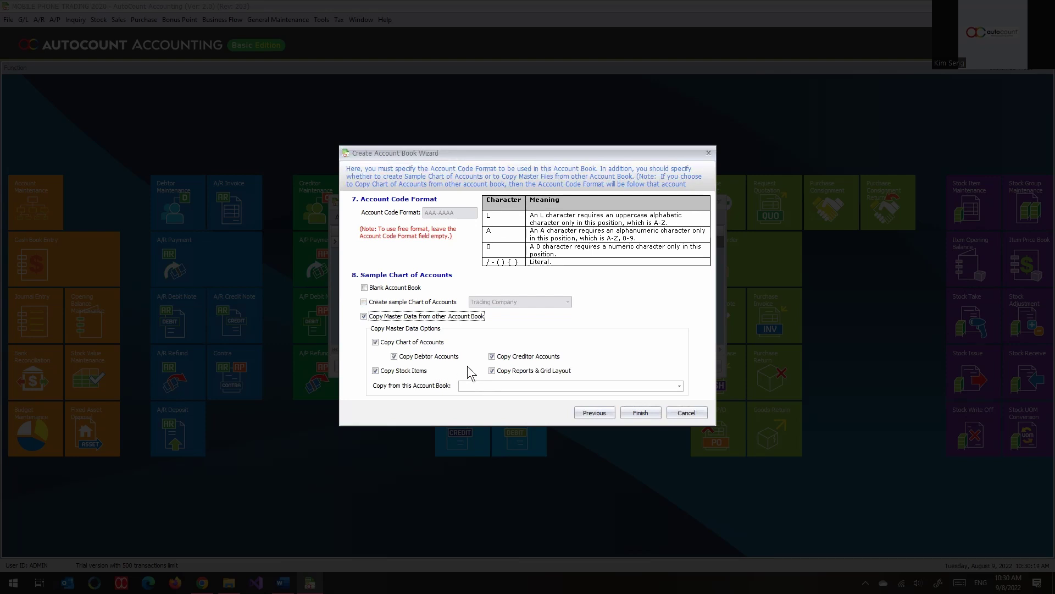
{"action": "left_click", "coordinate": [500, 387]}
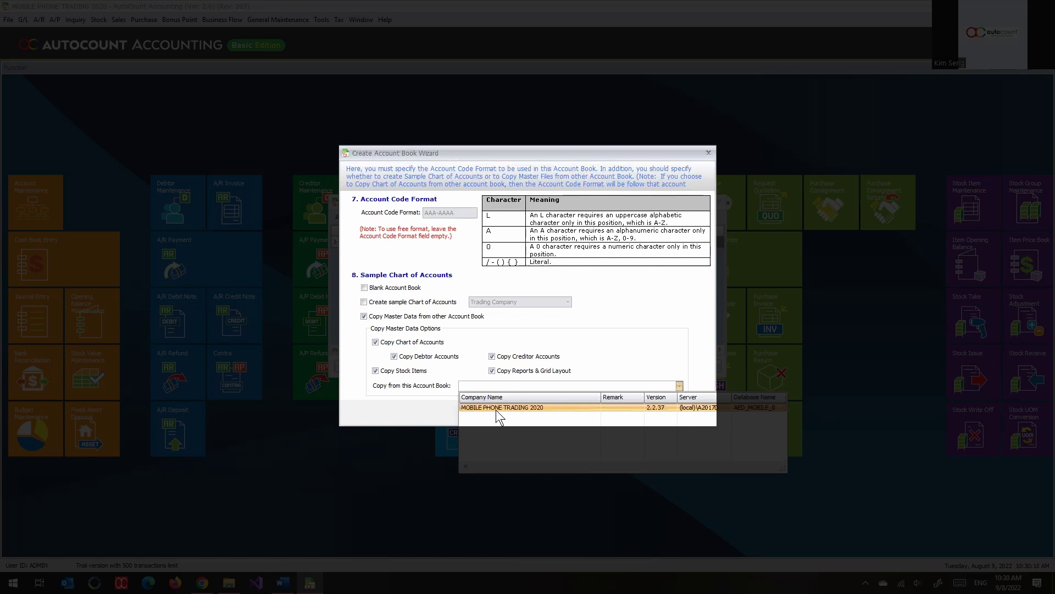
{"action": "left_click", "coordinate": [393, 407]}
{"action": "left_click", "coordinate": [388, 303]}
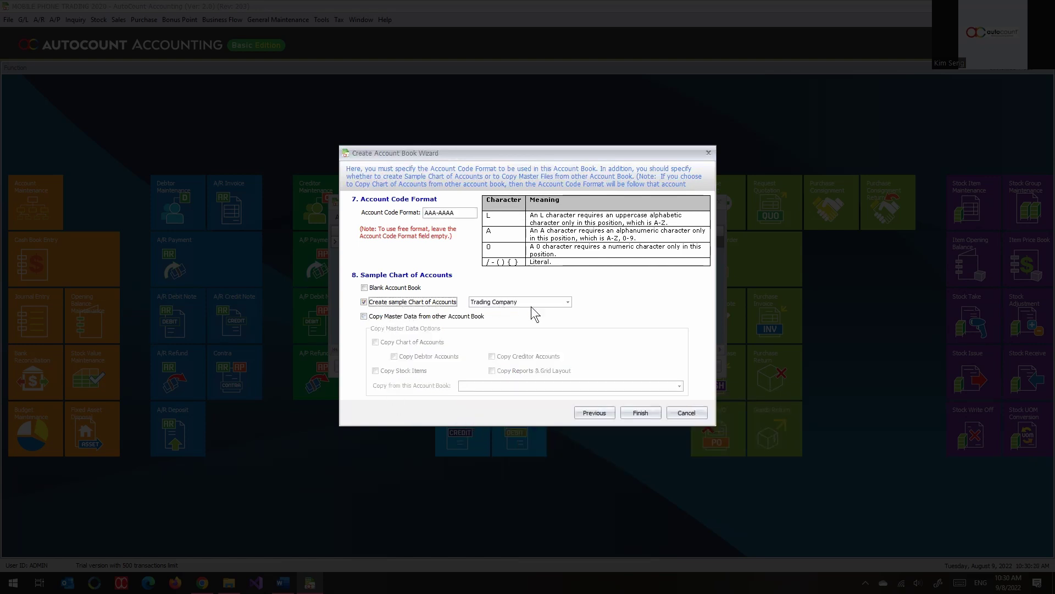
Create the account book, accepting the default System Option Policy, and maximize its Function window.
{"action": "left_click", "coordinate": [640, 413]}
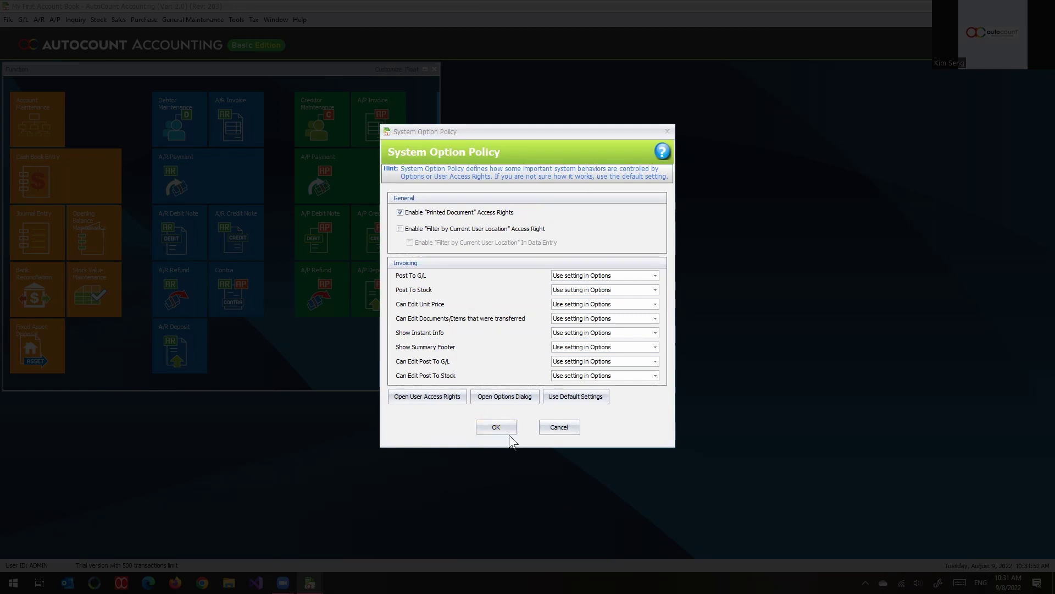
{"action": "left_click", "coordinate": [492, 425]}
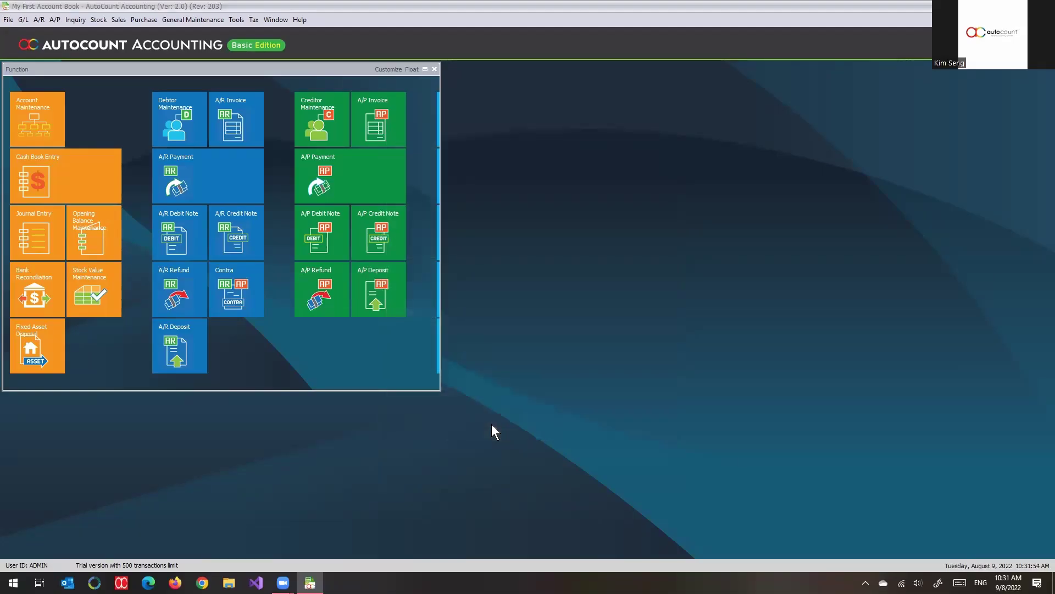
{"action": "left_click", "coordinate": [425, 69]}
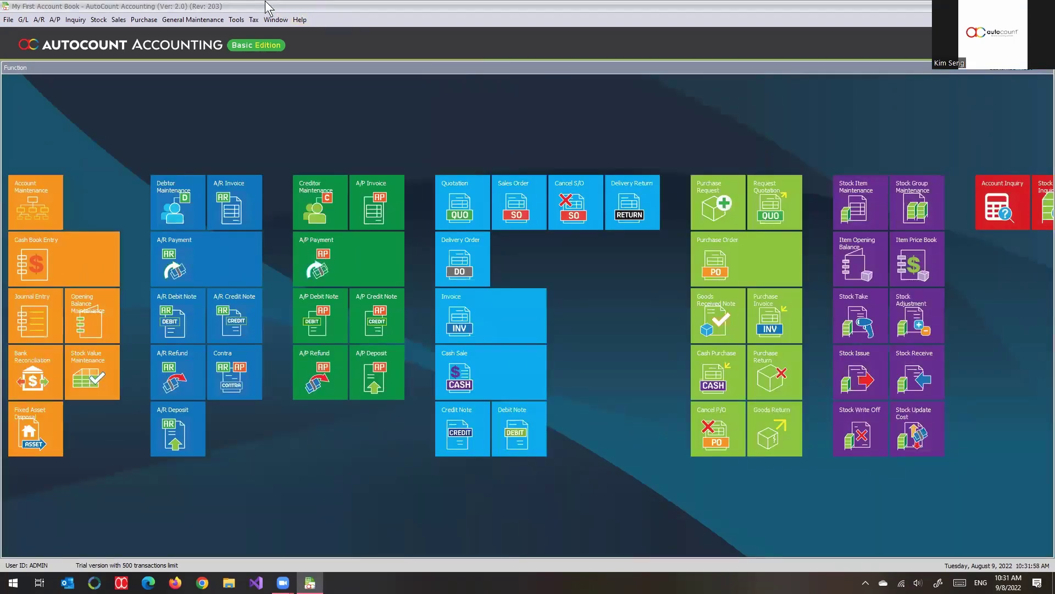
Open Account Maintenance from the general ledger functions and look through the sample chart of accounts.
{"action": "left_click", "coordinate": [23, 20]}
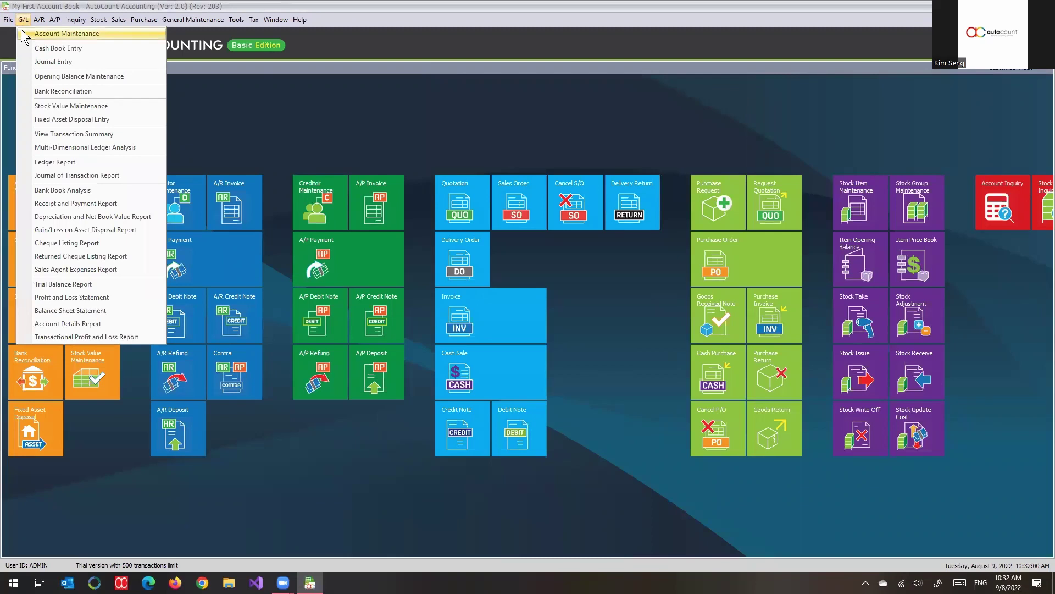
{"action": "left_click", "coordinate": [32, 33]}
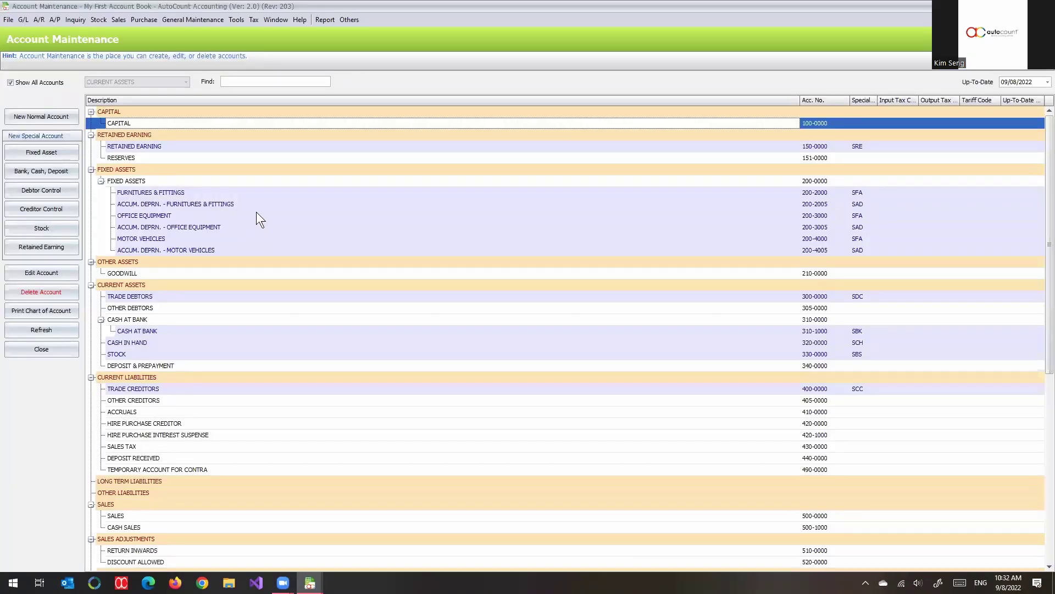
{"action": "scroll", "coordinate": [256, 212], "scroll_direction": "down", "scroll_amount": 10}
{"action": "scroll", "coordinate": [268, 212], "scroll_direction": "up", "scroll_amount": 9}
{"action": "left_click", "coordinate": [40, 24]}
{"action": "left_click", "coordinate": [42, 33]}
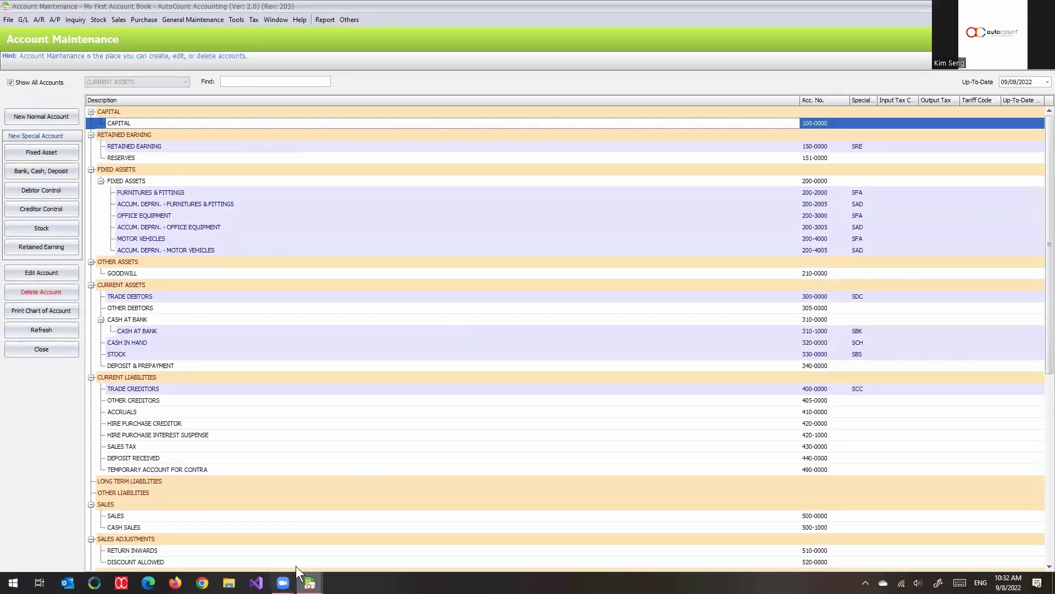
Restore the Account Maintenance window to a smaller size, maximize it again and close it.
{"action": "left_click", "coordinate": [1022, 5]}
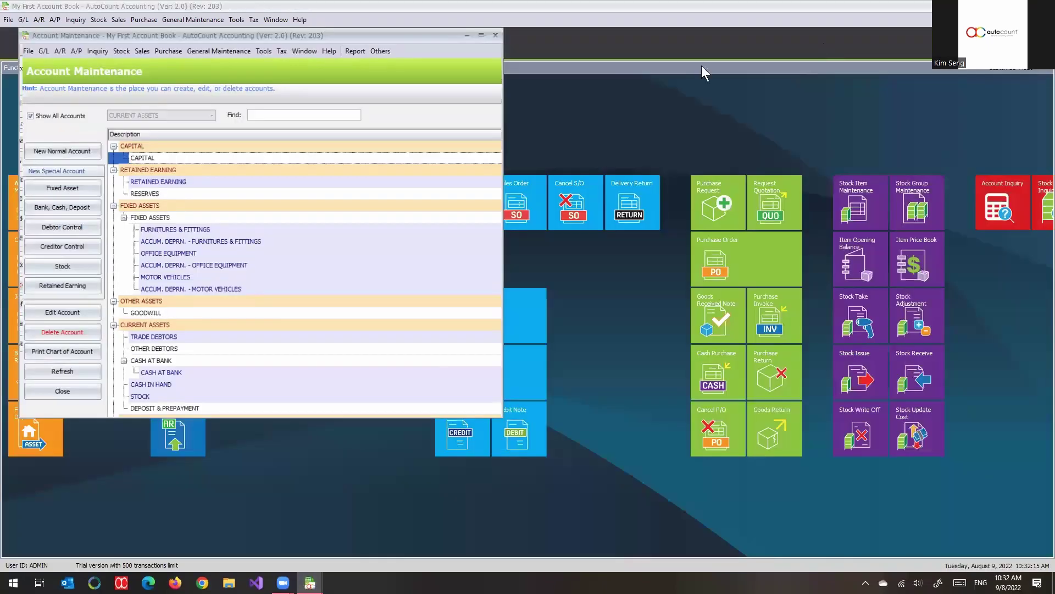
{"action": "left_click_drag", "start_coordinate": [495, 49], "coordinate": [464, 25]}
{"action": "double_click", "coordinate": [464, 26]}
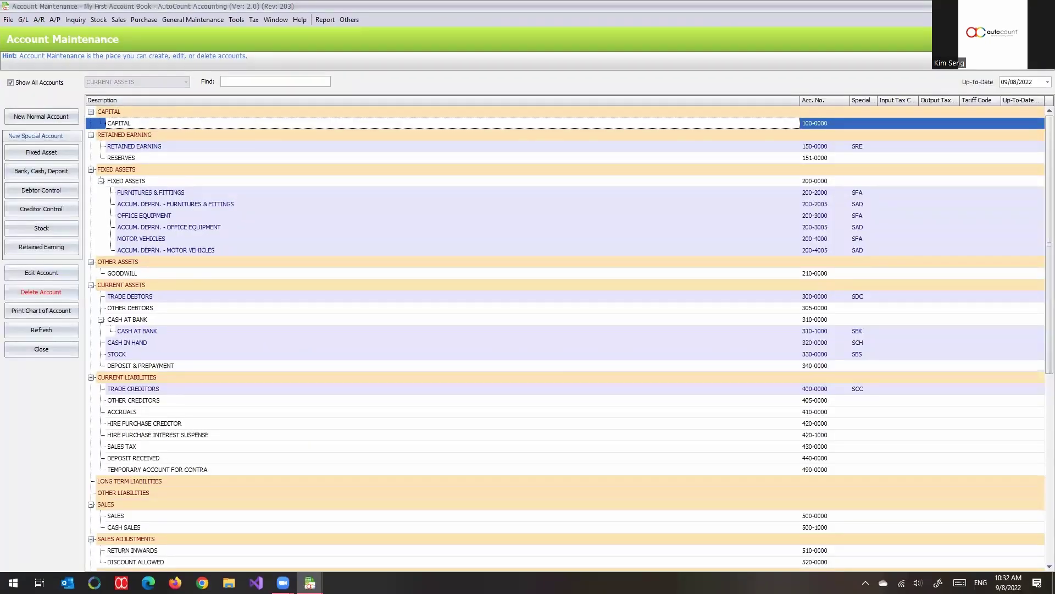
{"action": "key", "text": "Escape"}
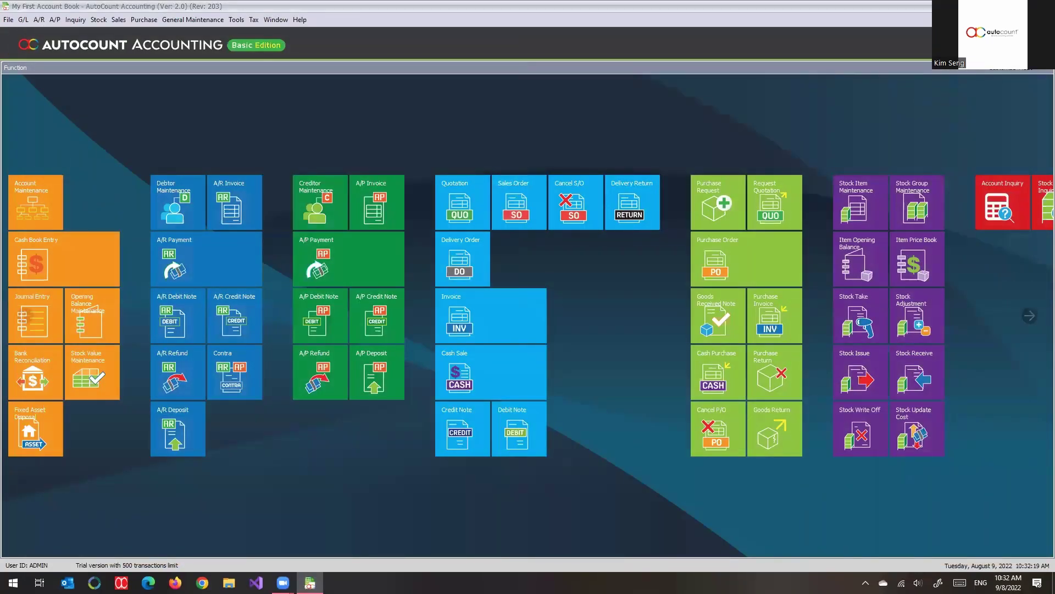